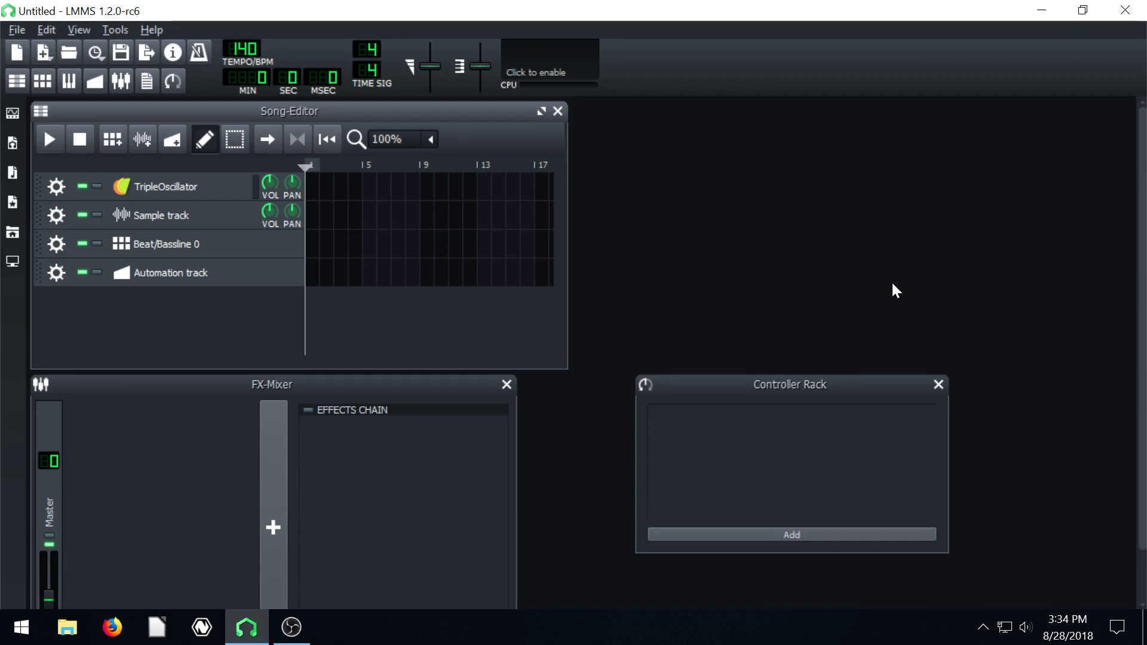
# Step: Add an LFO controller to the Controller Rack and move the FX-Mixer up and right
pyautogui.click(12, 115)
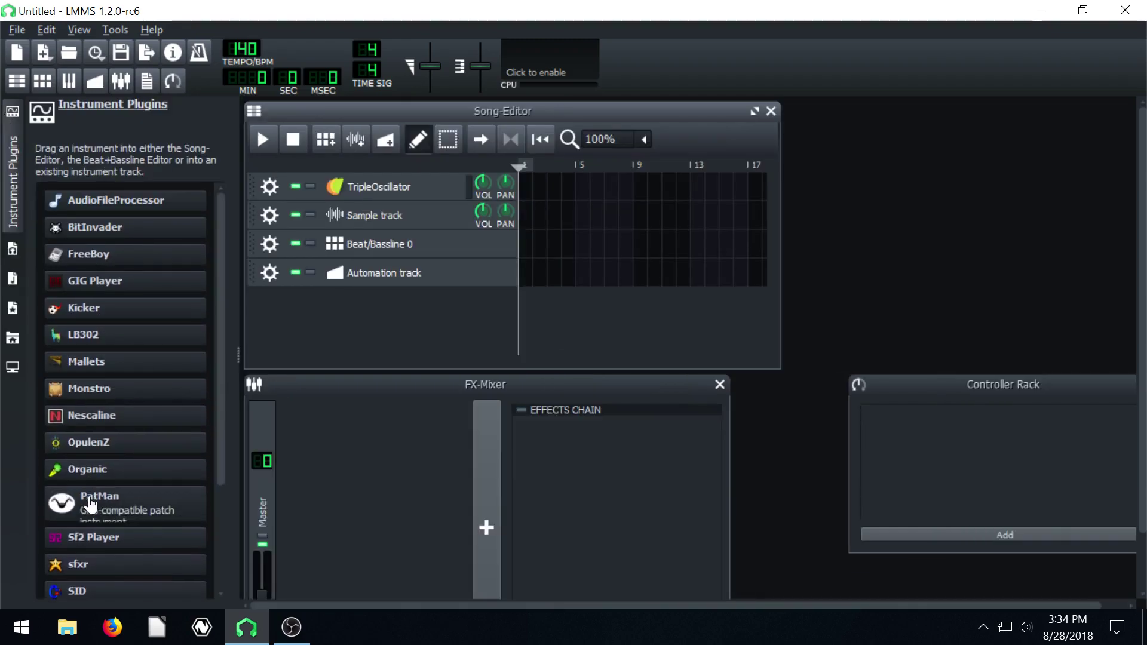
pyautogui.click(14, 160)
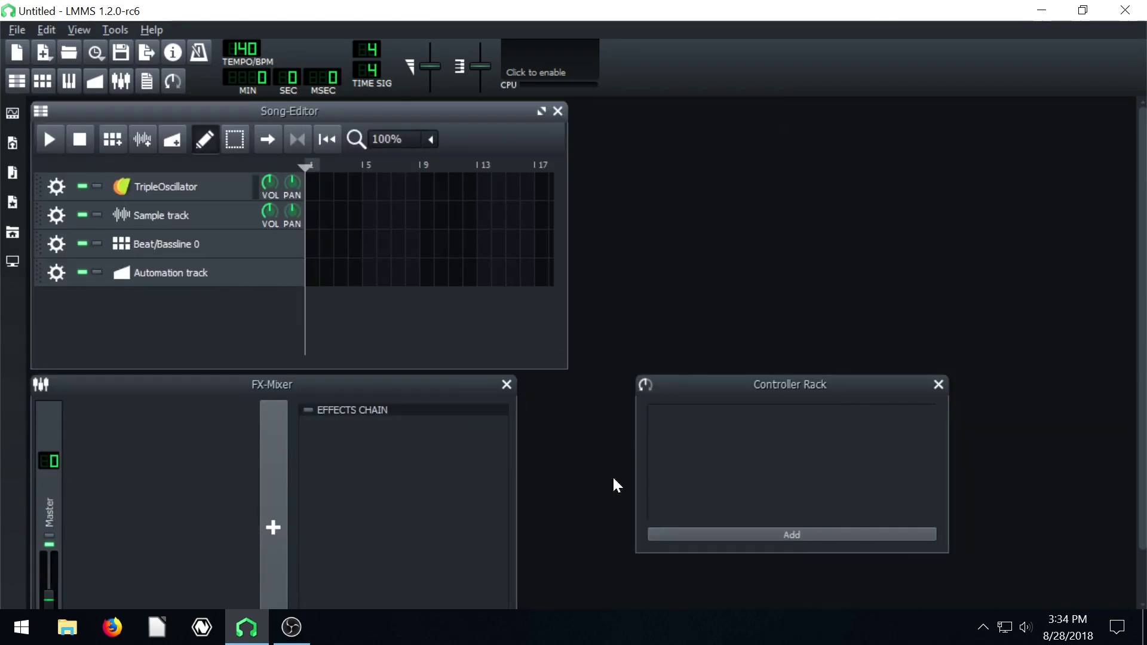
pyautogui.click(790, 535)
pyautogui.moveTo(325, 385); pyautogui.dragTo(525, 221)
# Step: Browse the FX-Mixer's effect list, then cancel without adding any effect
pyautogui.click(595, 481)
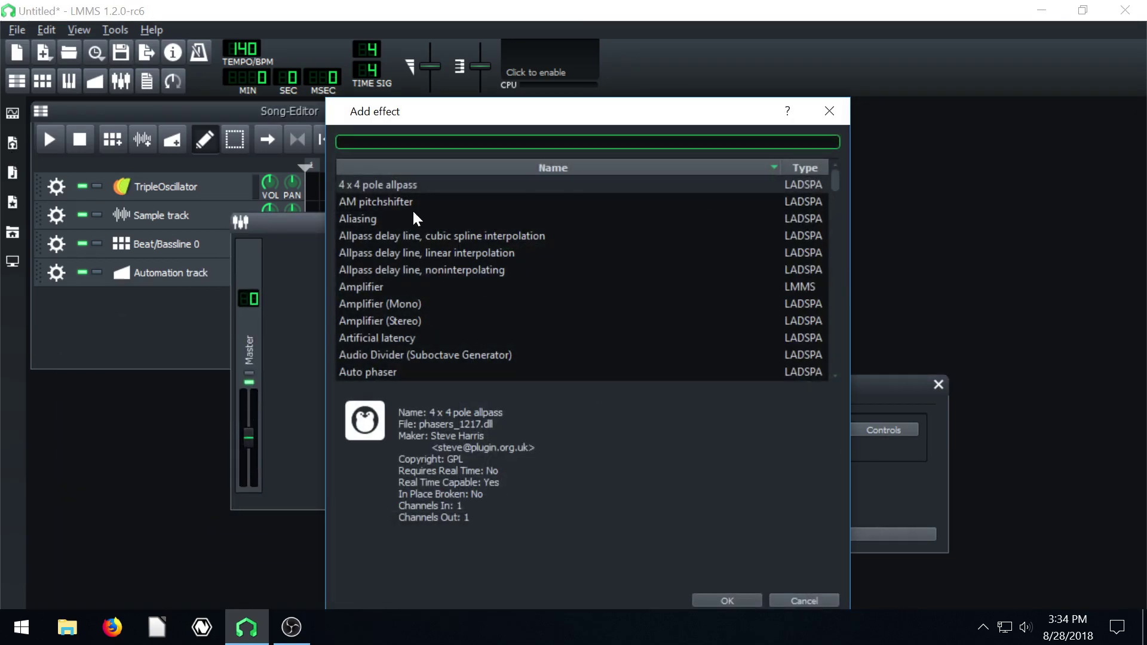
pyautogui.scroll(-10, 394, 209)
pyautogui.scroll(-15, 383, 251)
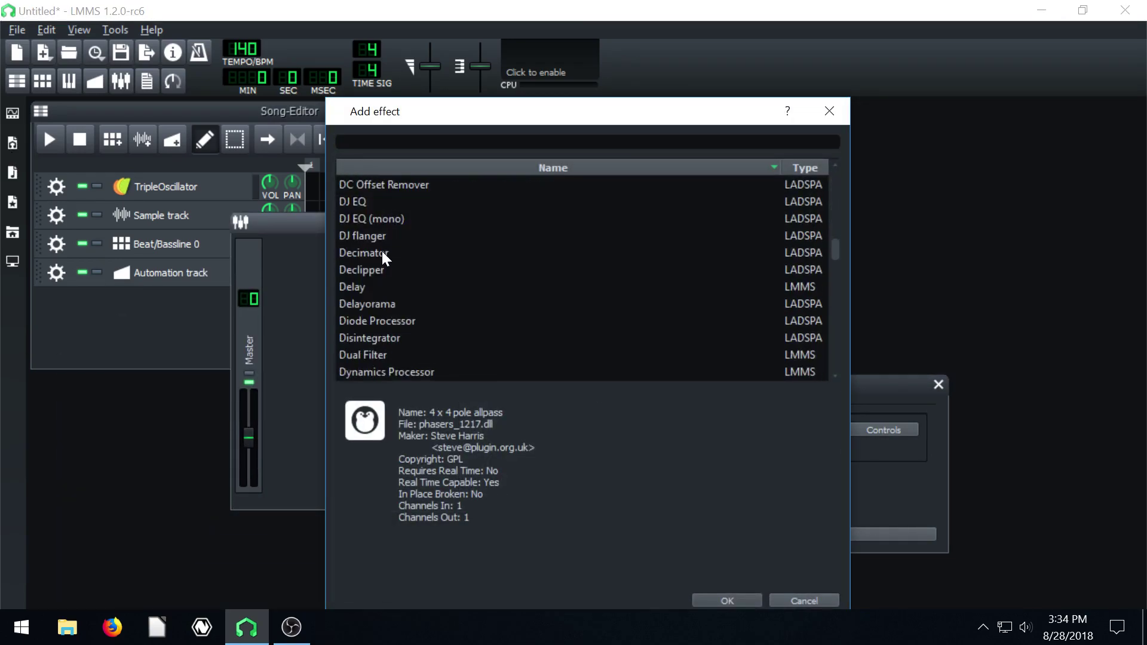
pyautogui.scroll(-10, 386, 271)
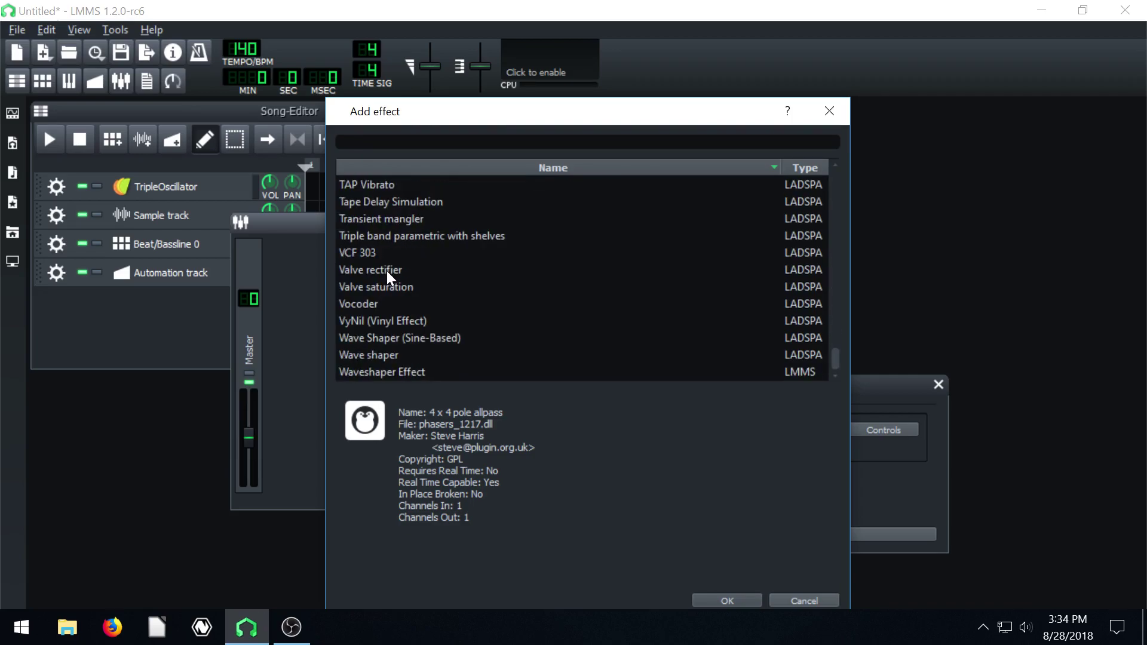
pyautogui.click(819, 602)
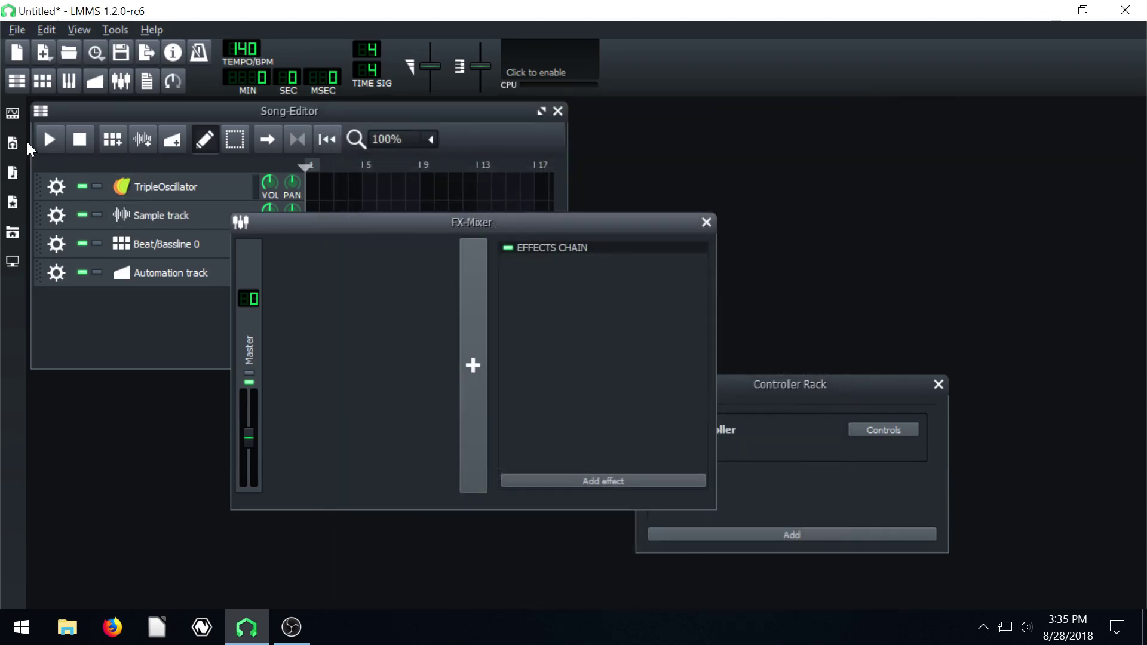
# Step: Show the instrument plugin list and open the TripleOscillator settings, repositioning its window
pyautogui.click(13, 115)
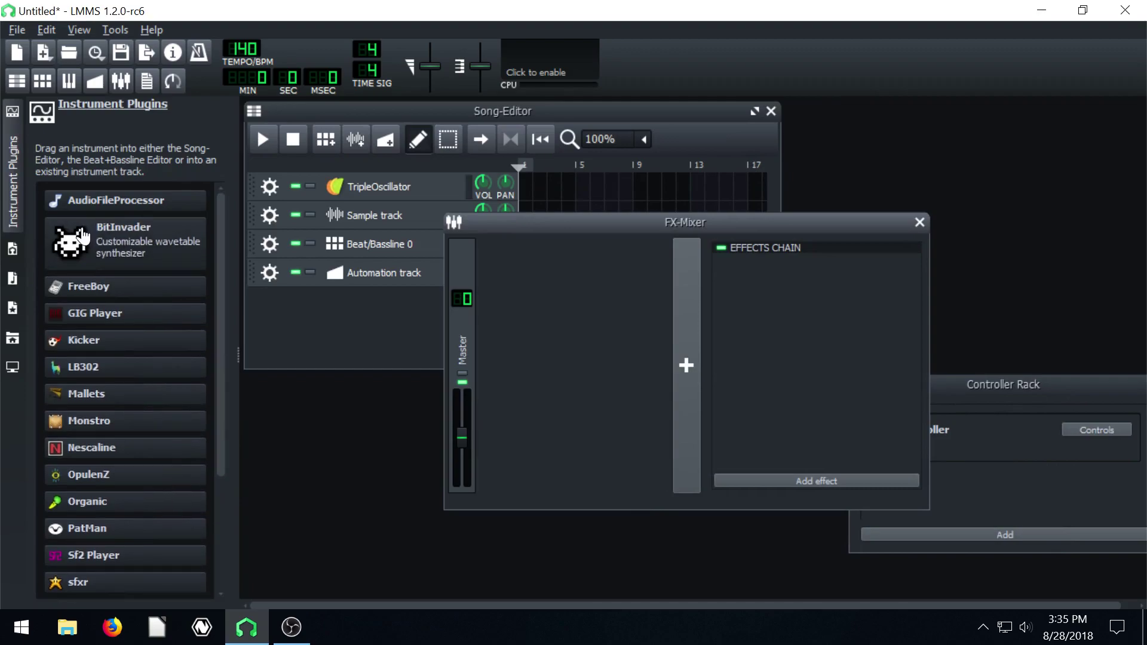
pyautogui.click(361, 188)
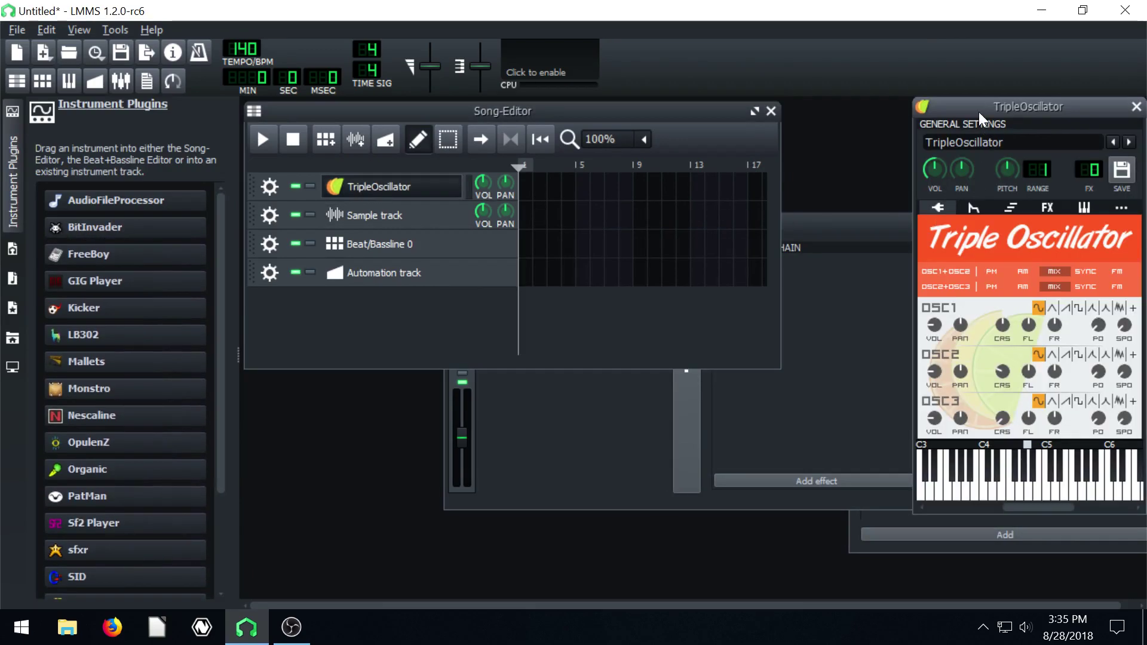
pyautogui.moveTo(979, 112); pyautogui.dragTo(721, 111)
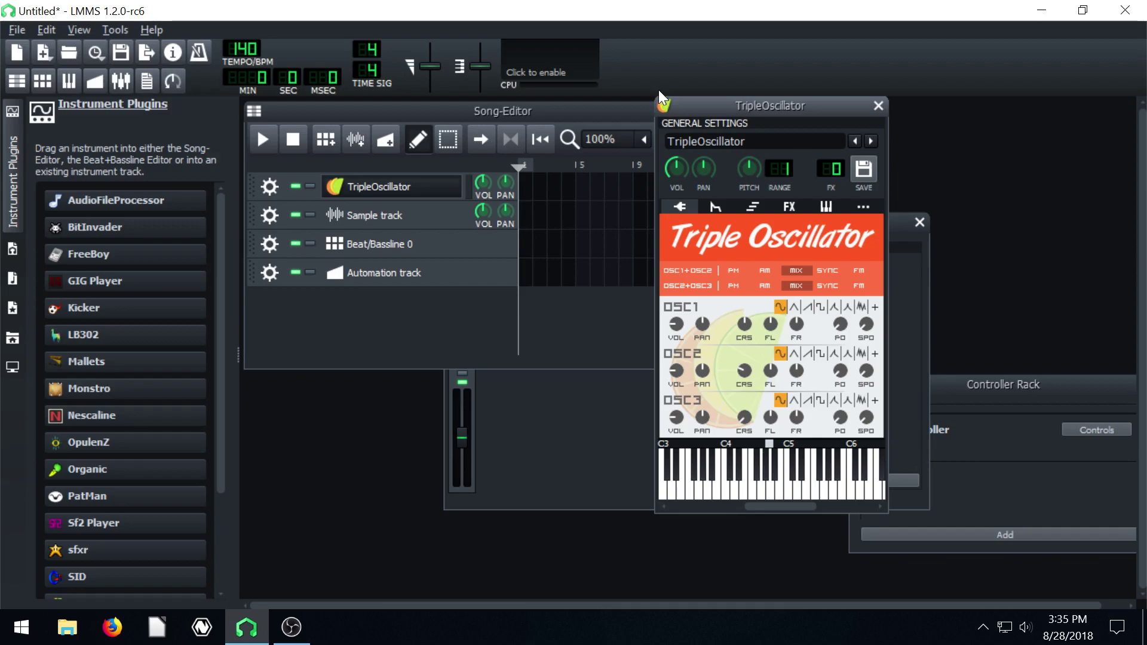
pyautogui.moveTo(728, 110); pyautogui.dragTo(816, 157)
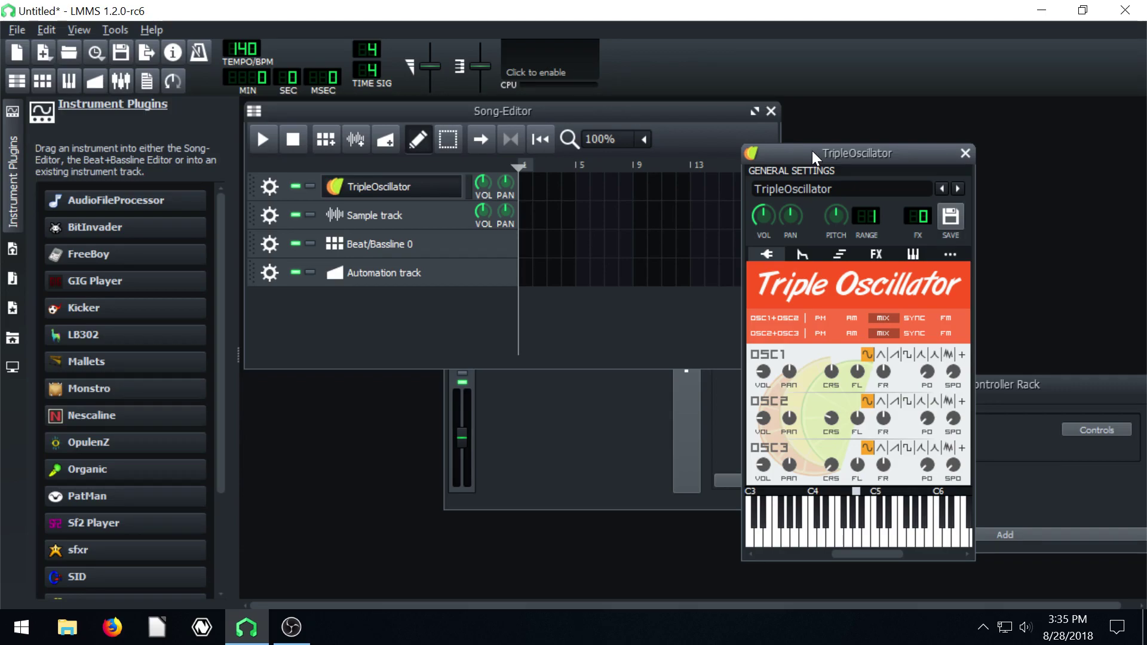
pyautogui.moveTo(812, 152); pyautogui.dragTo(809, 151)
# Step: Close TripleOscillator and hide the plugin list; place the FX-Mixer top-right, Controller Rack below the Song-Editor
pyautogui.click(962, 153)
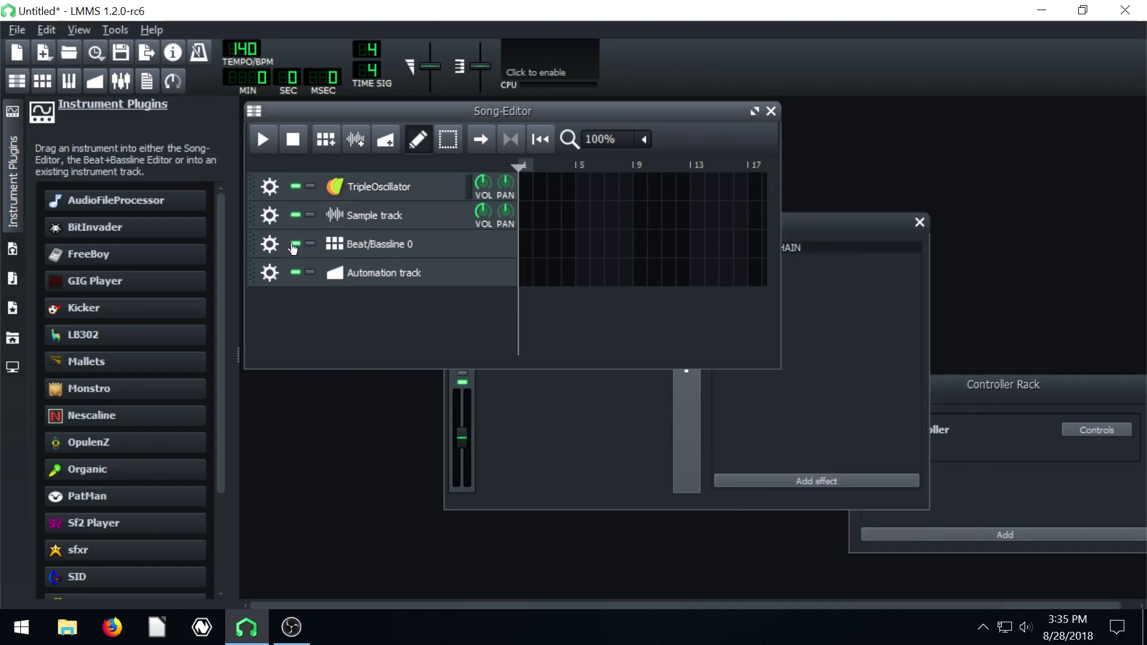
pyautogui.click(867, 233)
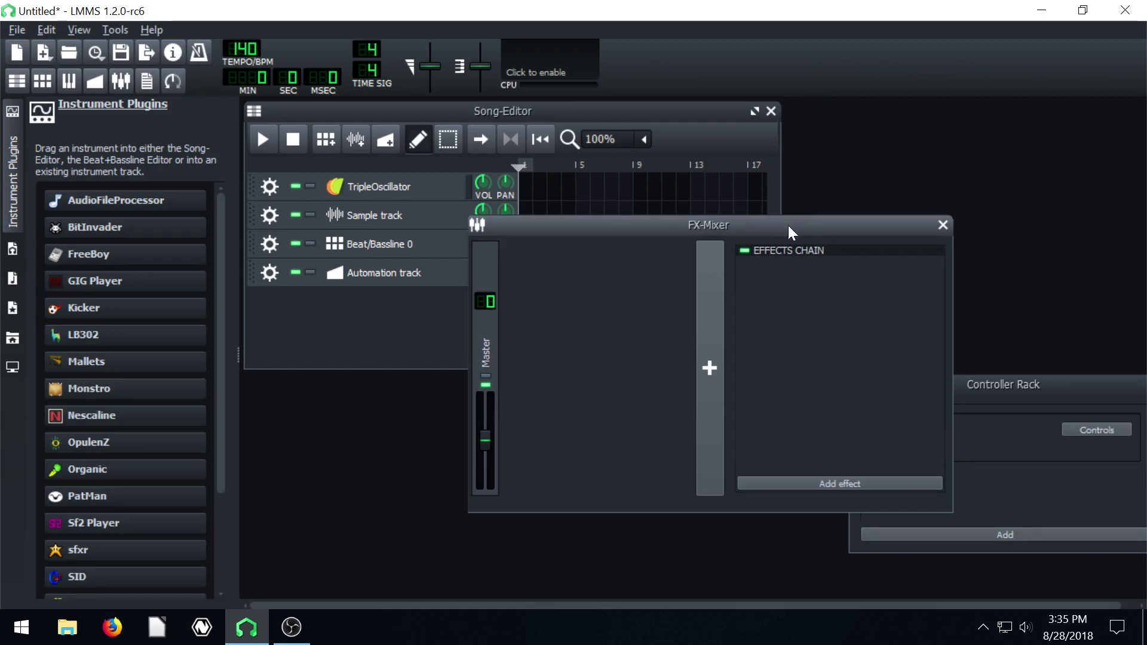
pyautogui.moveTo(787, 225); pyautogui.dragTo(726, 300)
pyautogui.click(14, 174)
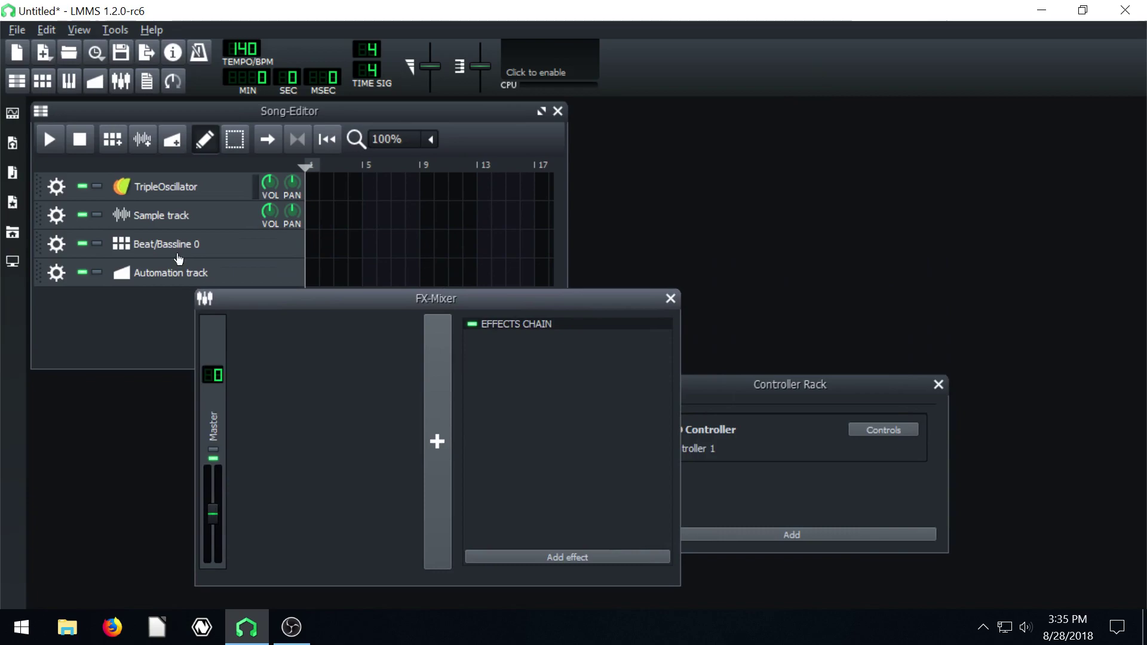
pyautogui.moveTo(324, 299); pyautogui.dragTo(772, 130)
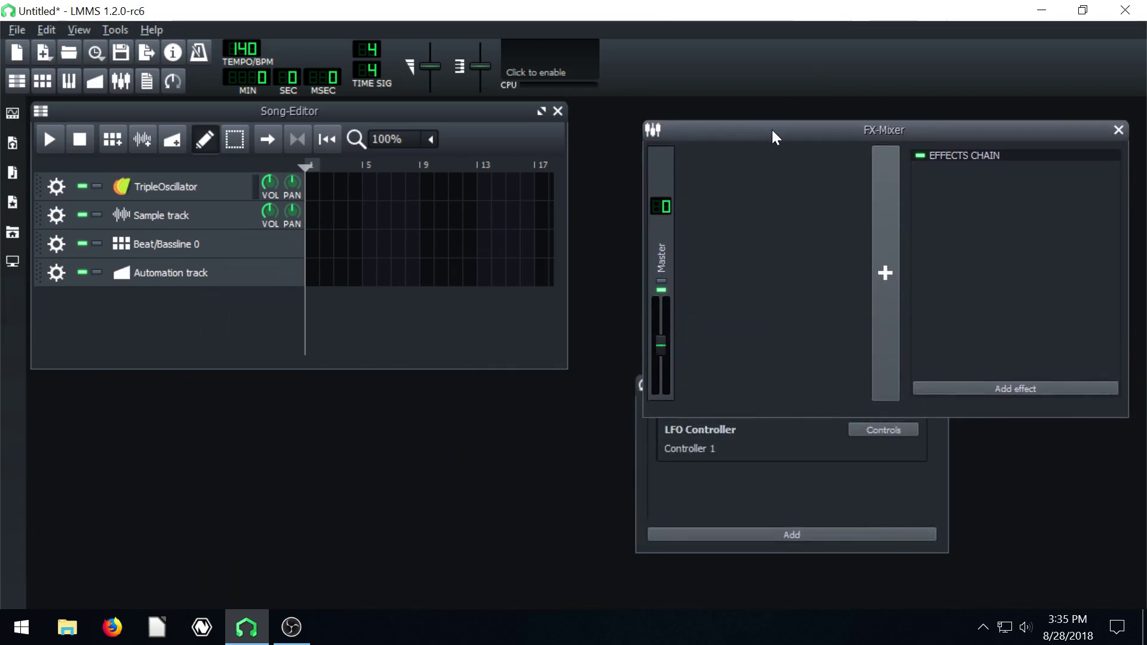
pyautogui.click(669, 472)
pyautogui.moveTo(733, 384); pyautogui.dragTo(378, 421)
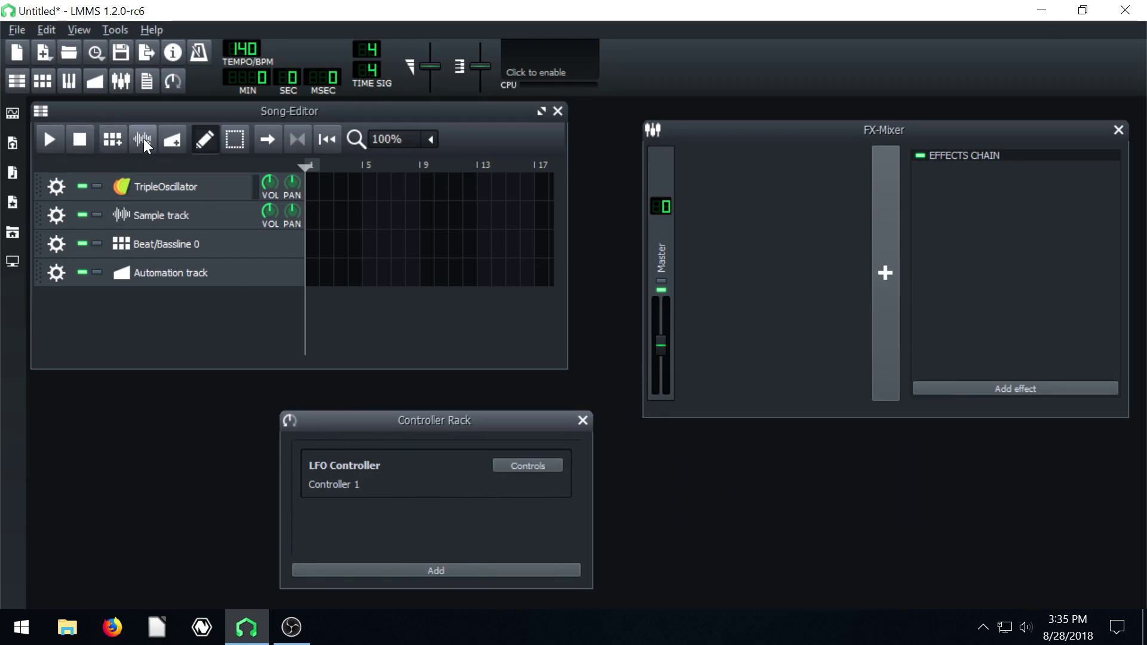
# Step: In the empty Piano-Roll, switch note labels on via View, then off again
pyautogui.click(66, 82)
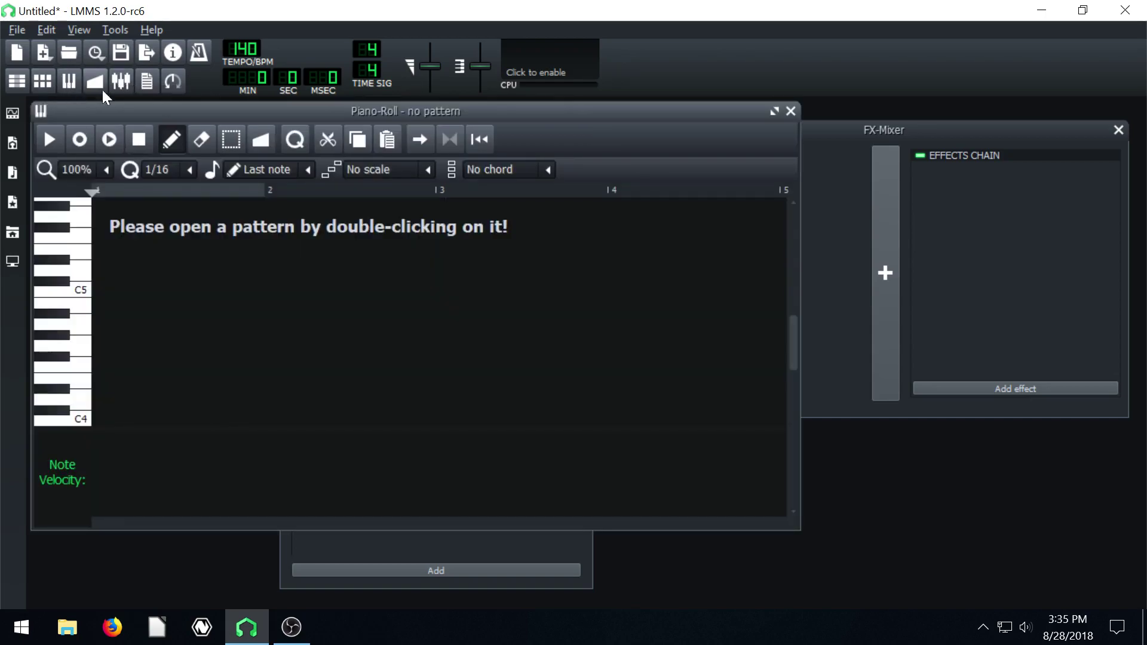
pyautogui.click(76, 30)
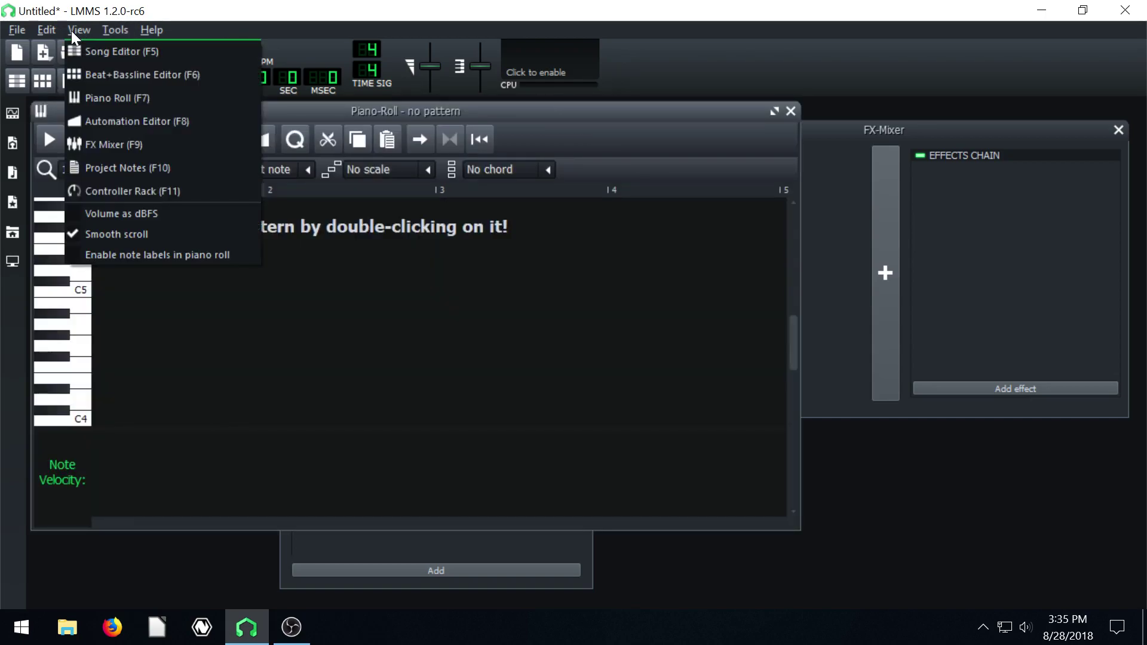
pyautogui.click(138, 256)
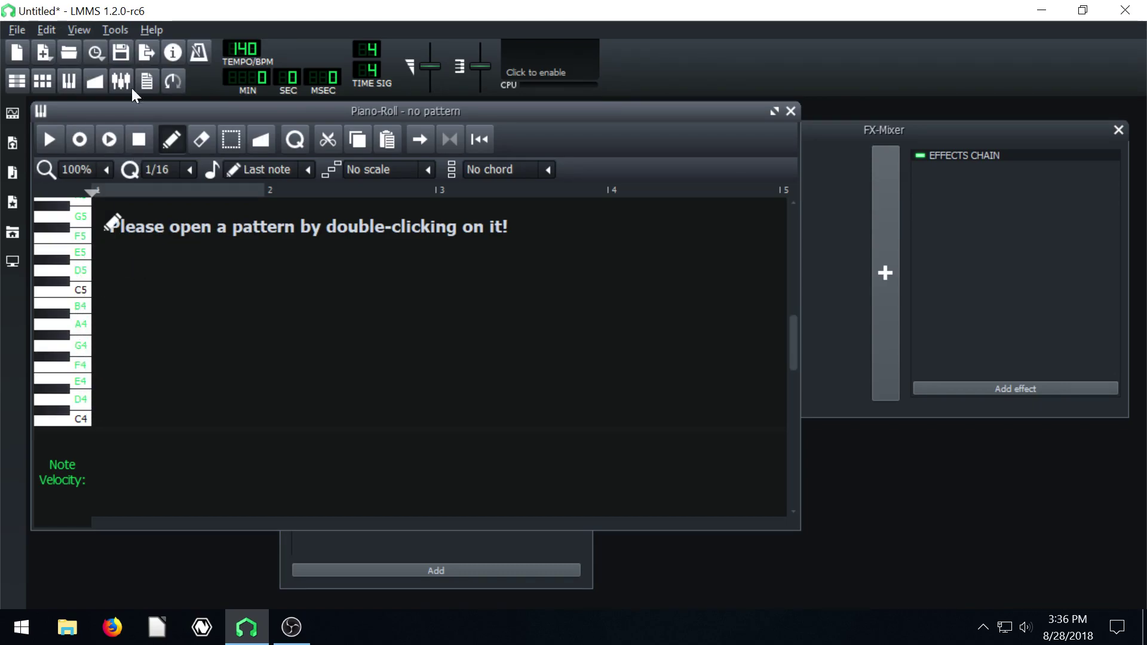
pyautogui.click(79, 31)
pyautogui.click(101, 250)
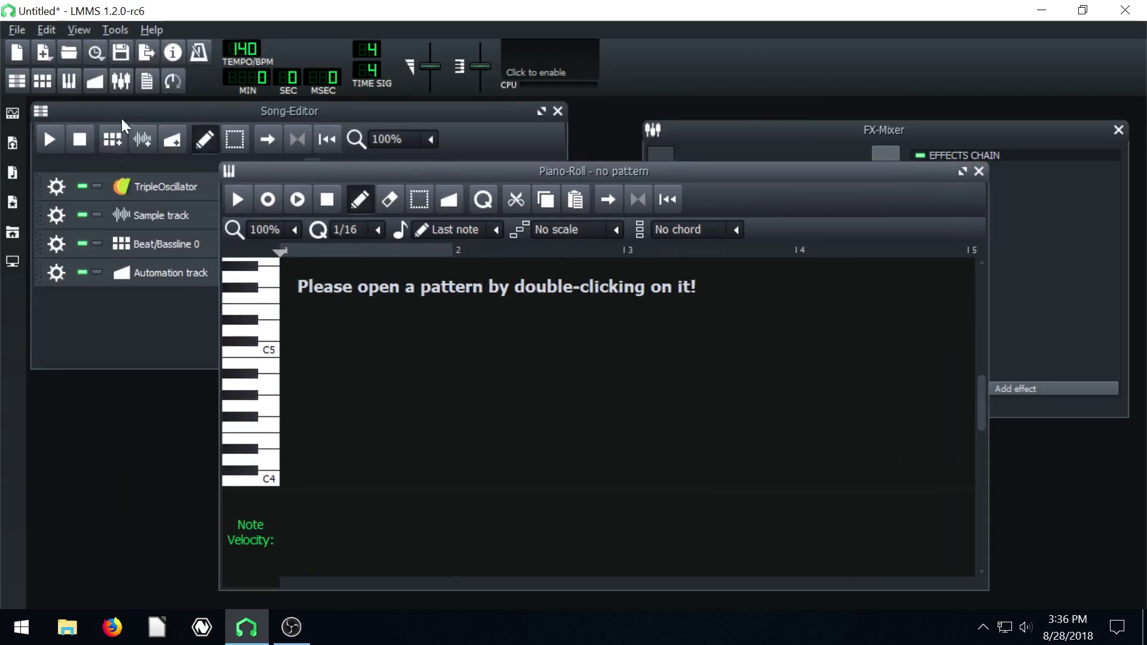
# Step: Close the Piano-Roll and load the AngryLlama-NewFangled demo, discarding unsaved changes
pyautogui.click(979, 172)
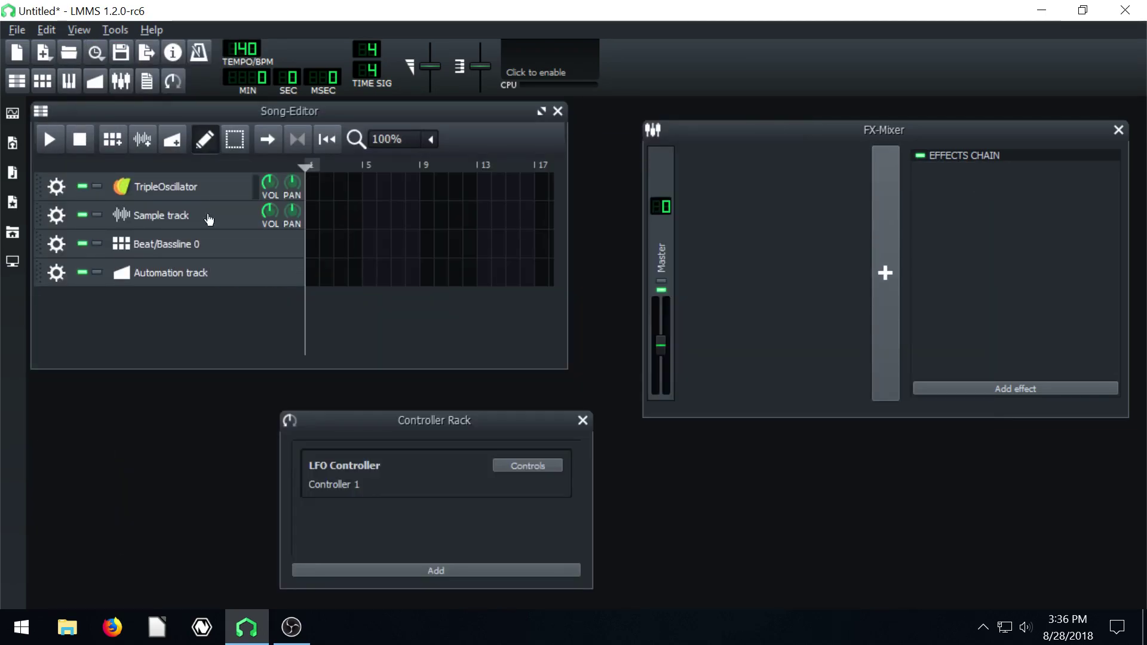
pyautogui.click(14, 143)
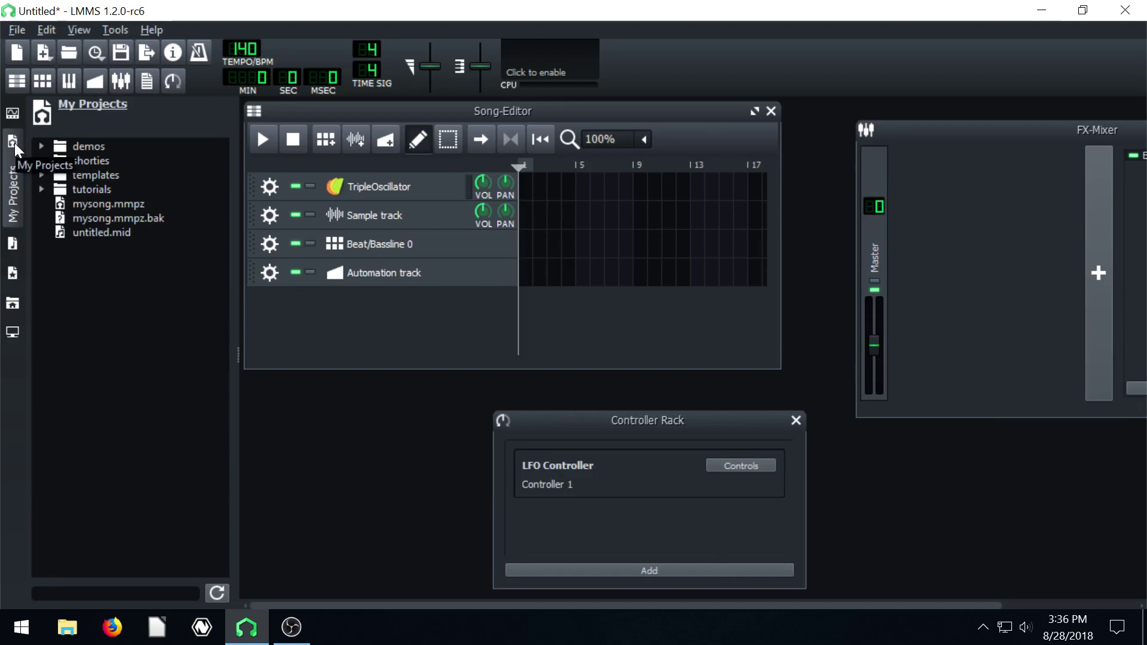
pyautogui.click(40, 146)
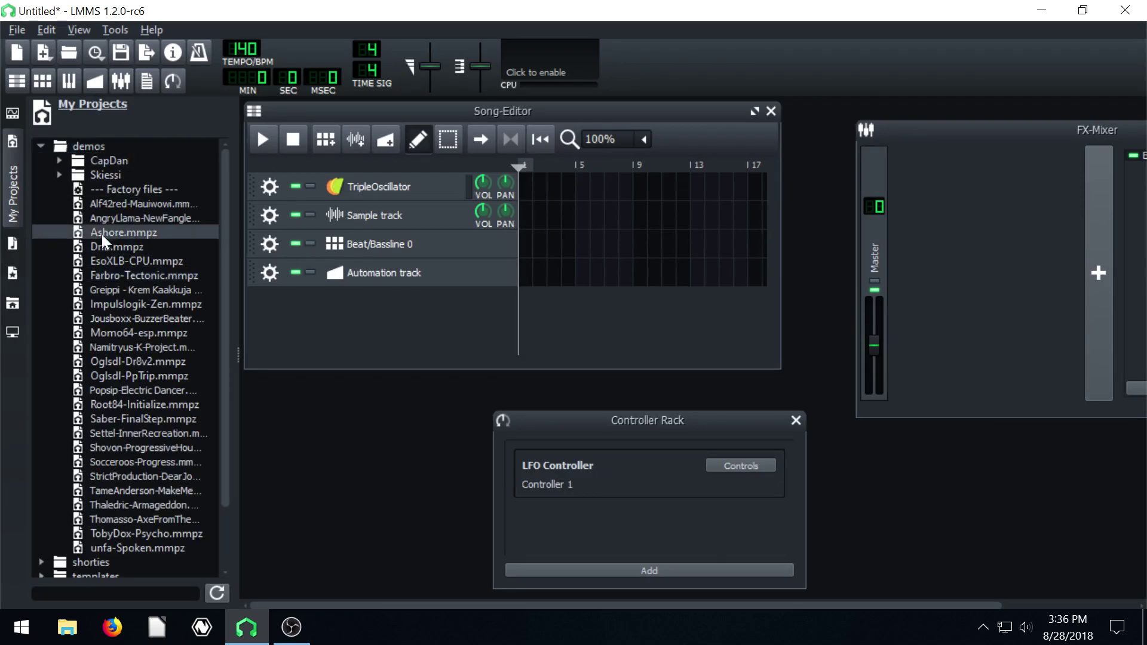
pyautogui.doubleClick(111, 218)
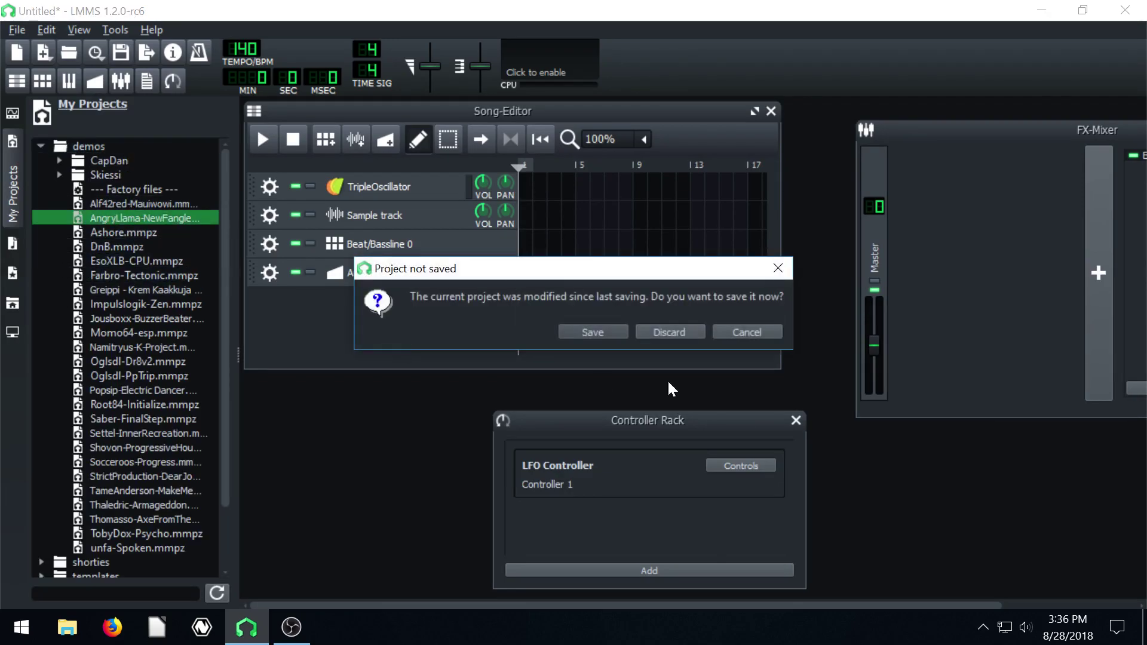
pyautogui.click(676, 332)
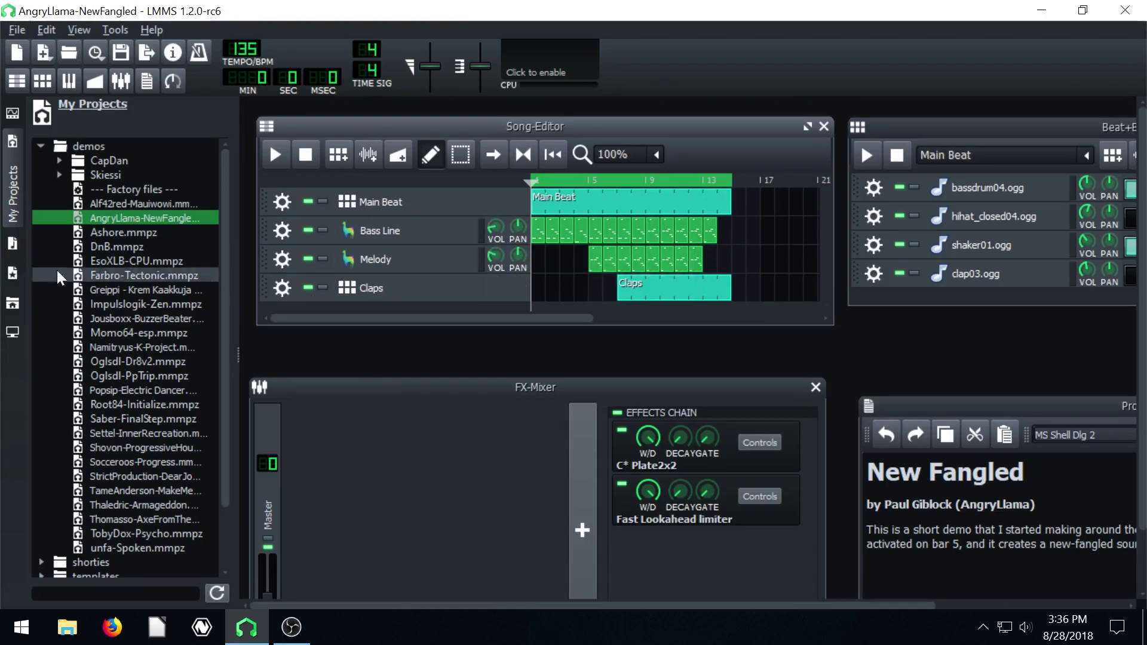
# Step: Collapse the side browser, then play the song briefly and stop it
pyautogui.click(11, 209)
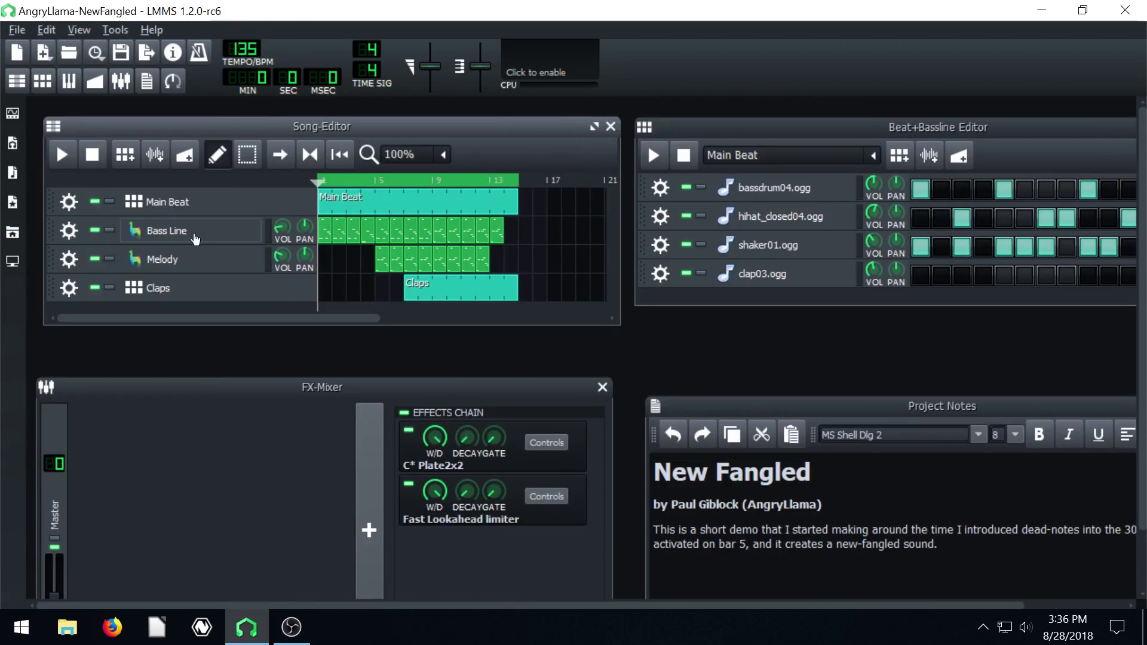
pyautogui.click(63, 154)
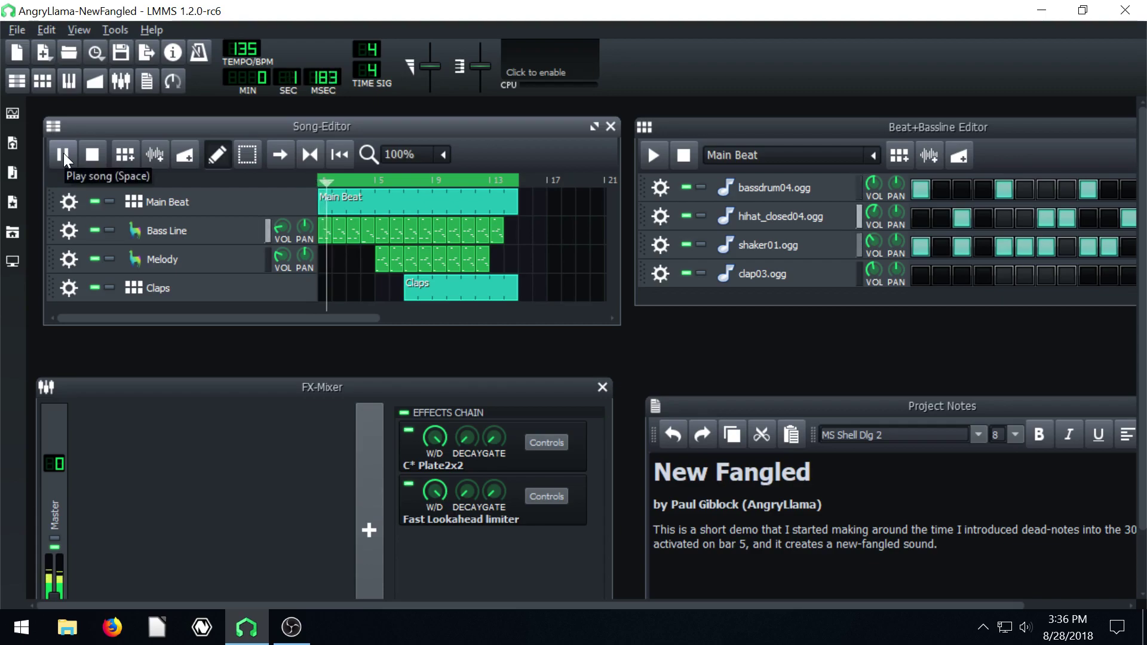
pyautogui.click(96, 158)
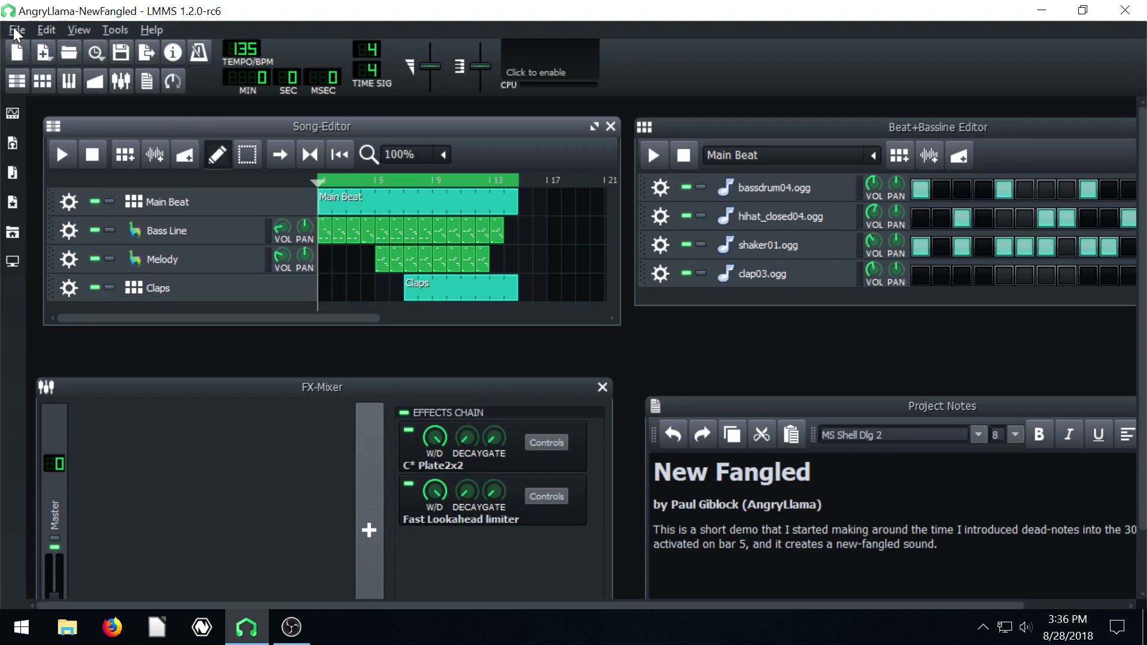
# Step: Export the song to the Desktop as AngryLlama-NewFangled.wav at 44100 Hz, 24-bit
pyautogui.click(17, 30)
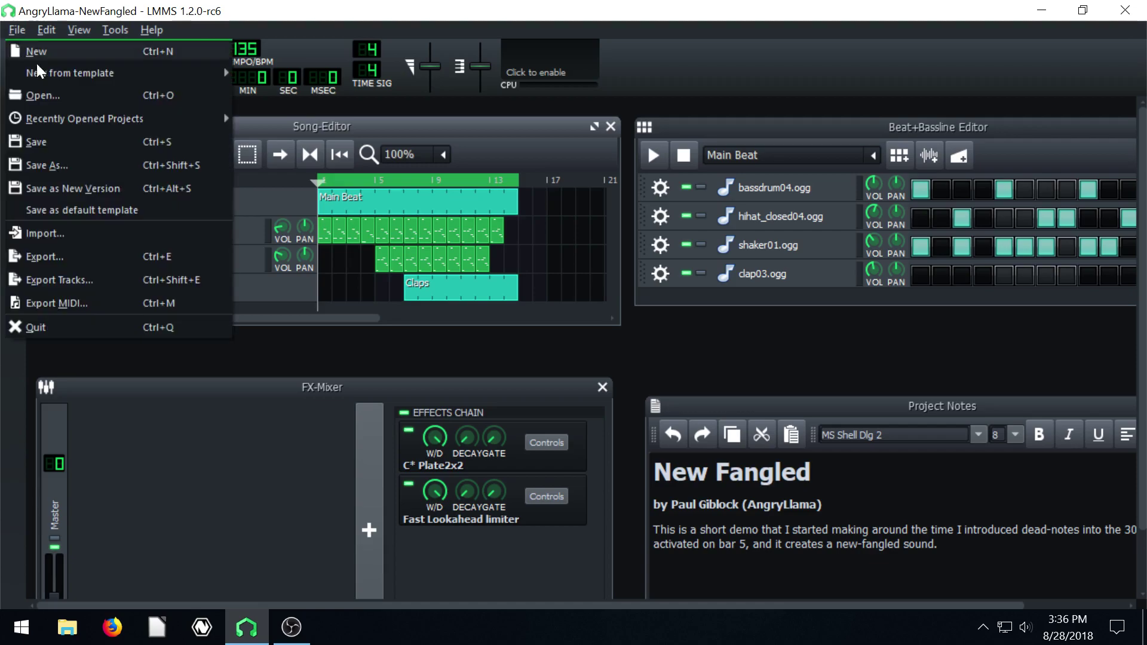
pyautogui.click(41, 258)
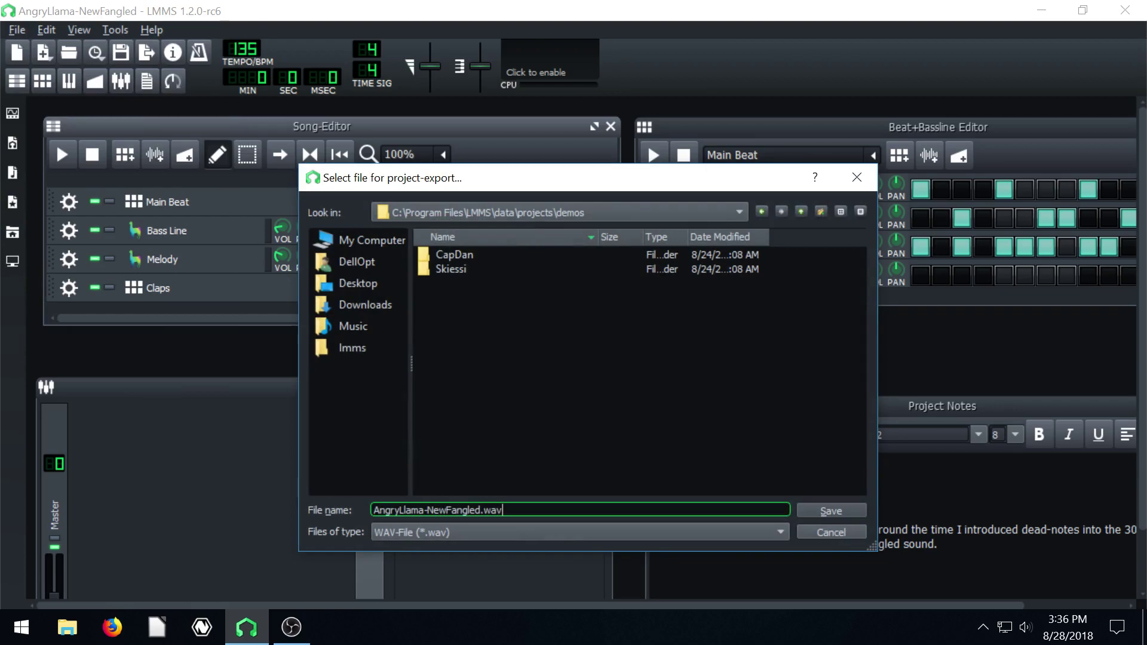
pyautogui.click(359, 285)
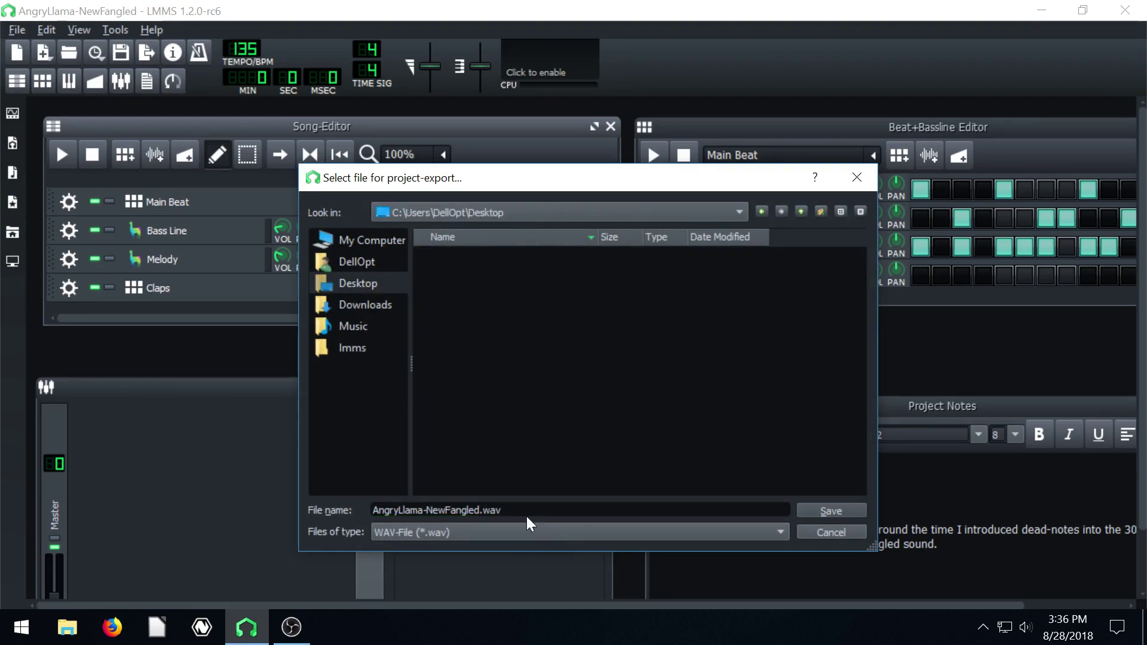
pyautogui.click(860, 513)
pyautogui.click(783, 499)
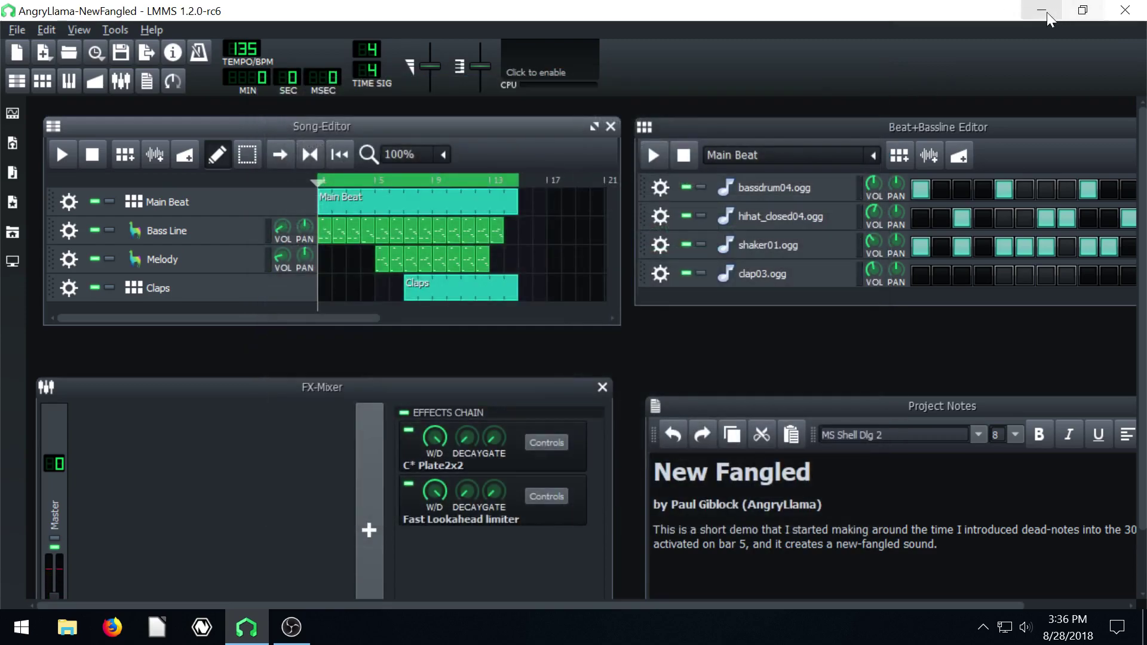
# Step: Play AngryLlama-NewFangled.wav from the desktop in VLC, close it, and restore LMMS
pyautogui.click(1042, 10)
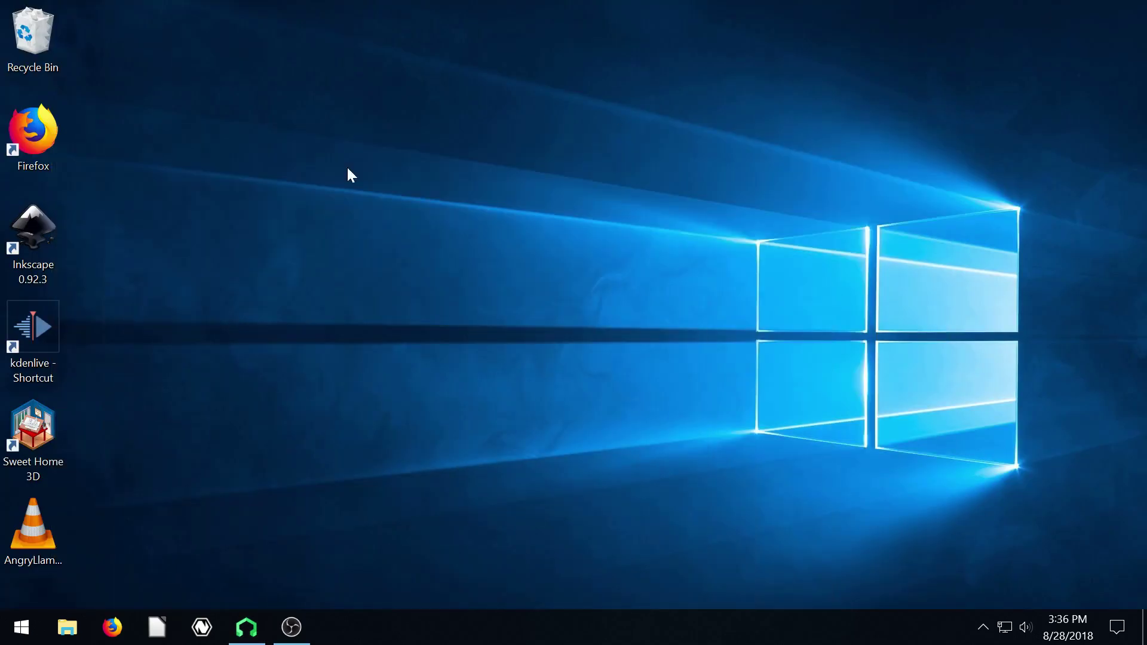
pyautogui.doubleClick(28, 527)
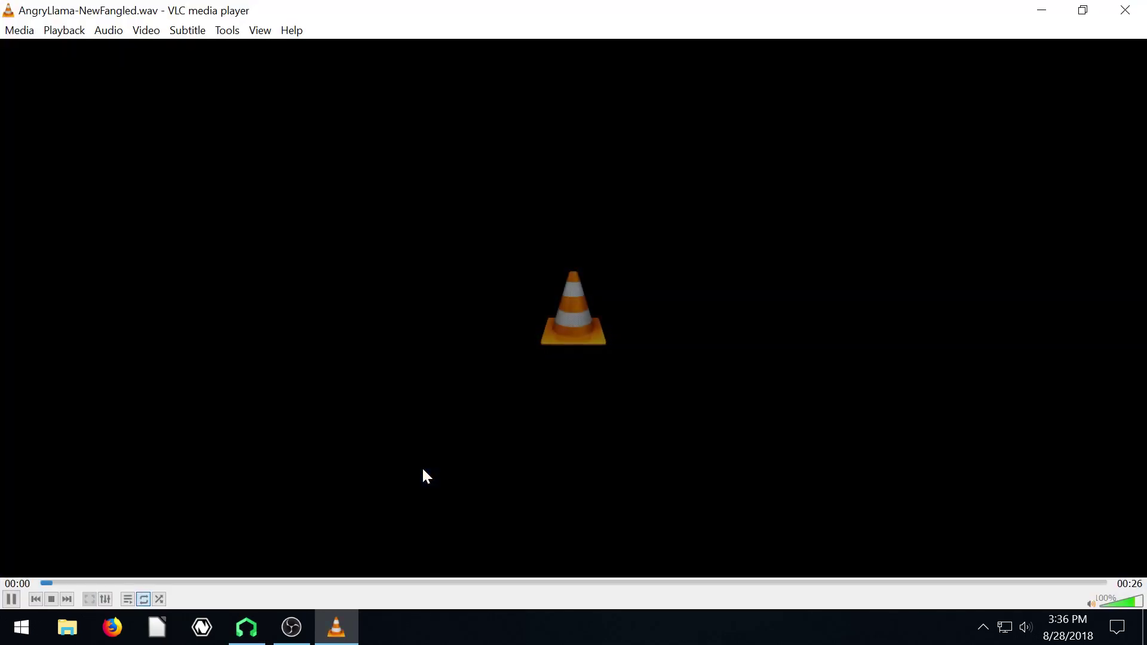
pyautogui.click(1125, 10)
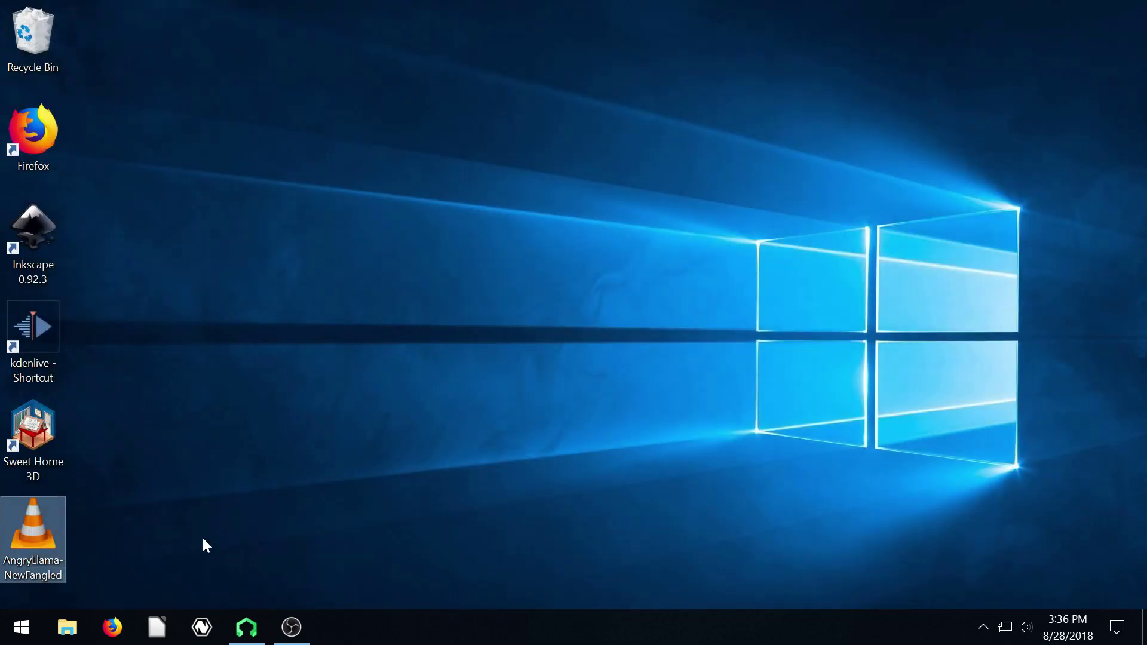
pyautogui.click(285, 632)
pyautogui.click(291, 628)
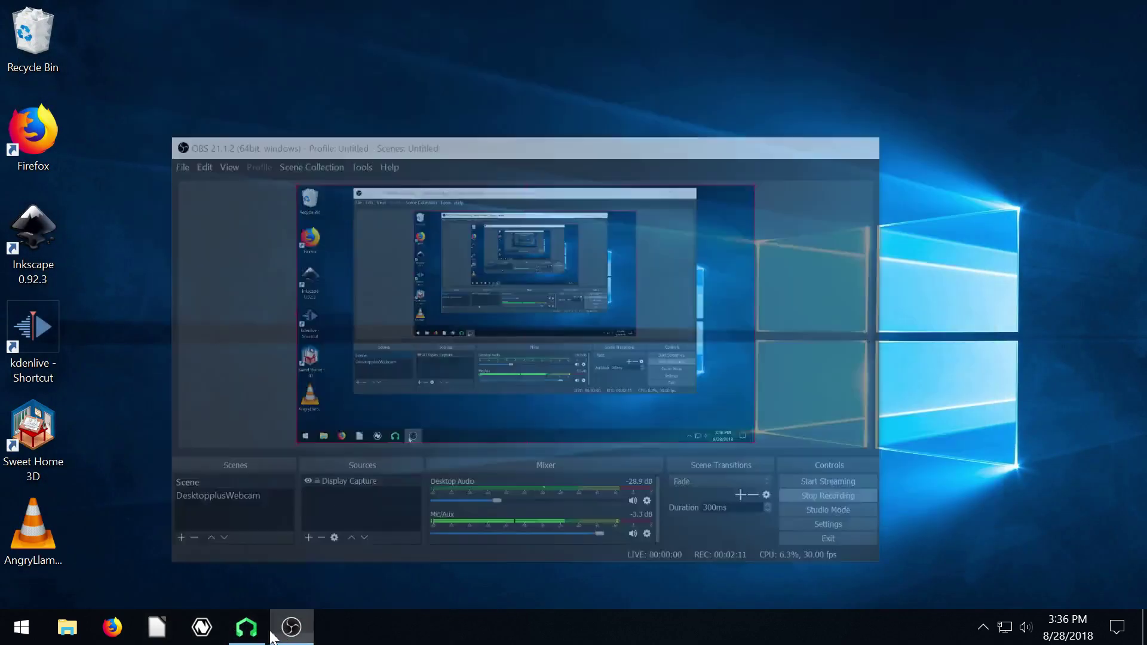
pyautogui.click(246, 628)
# Step: Save a MIDI export named AngryLlama-NewFangled.mid to the Desktop
pyautogui.click(17, 30)
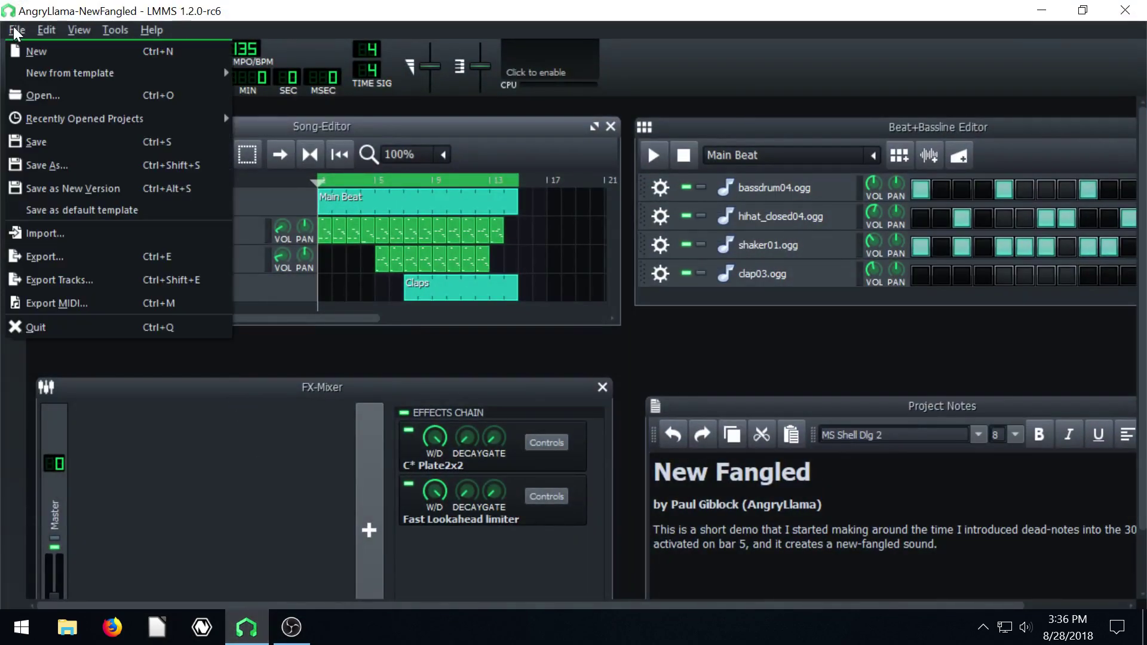
pyautogui.click(47, 309)
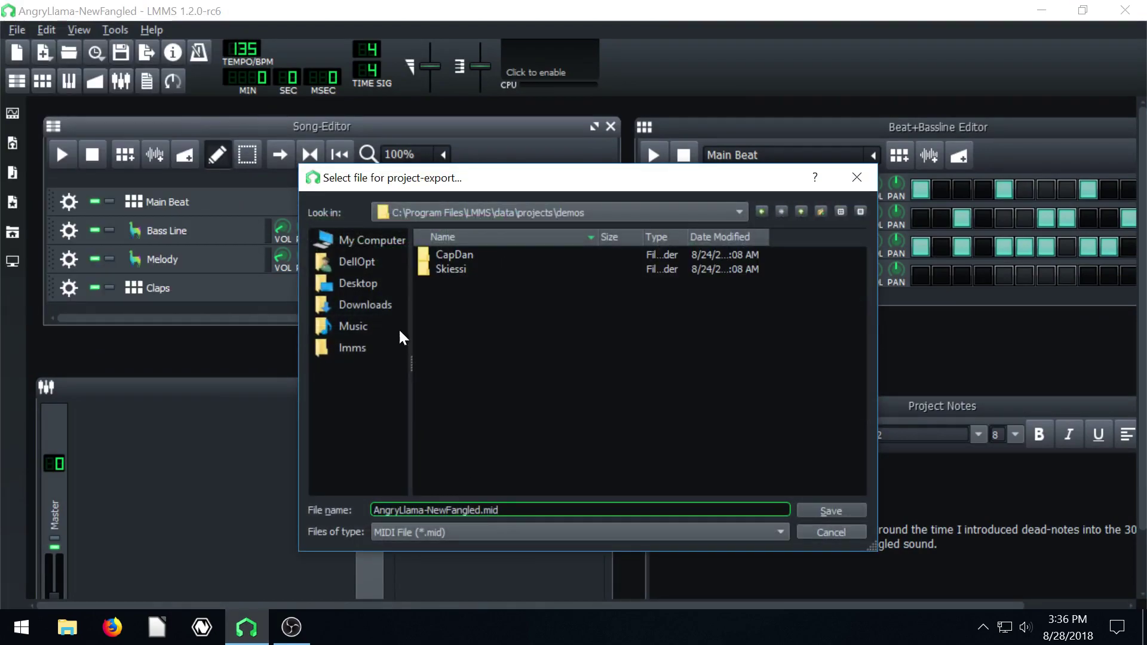
pyautogui.click(358, 285)
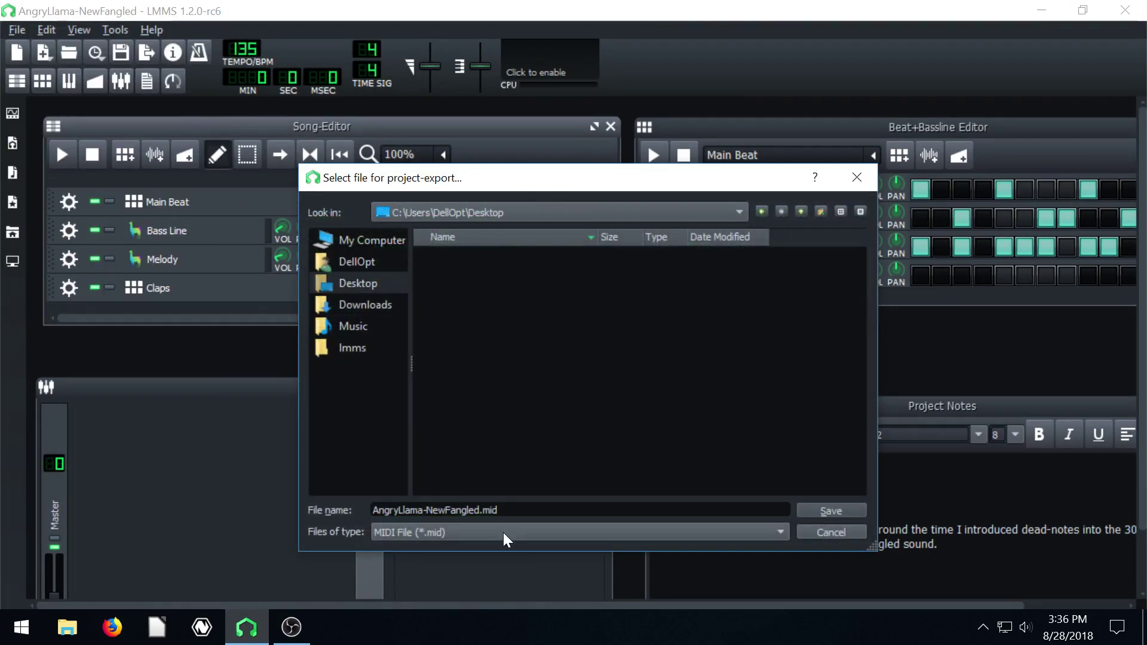
pyautogui.click(830, 511)
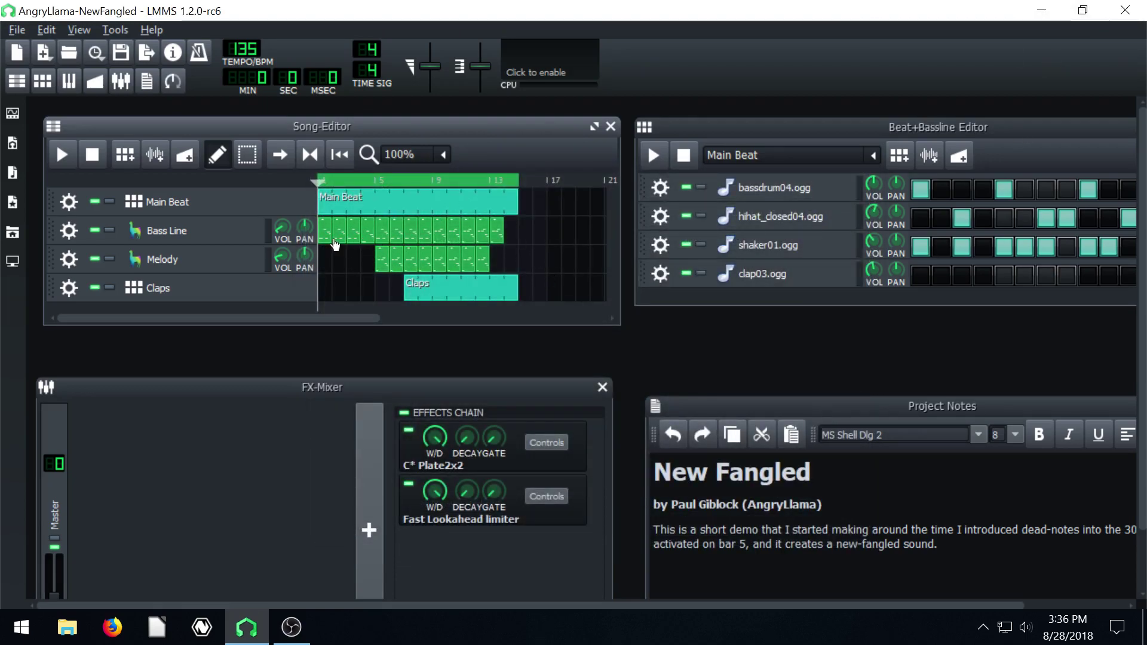
pyautogui.doubleClick(327, 230)
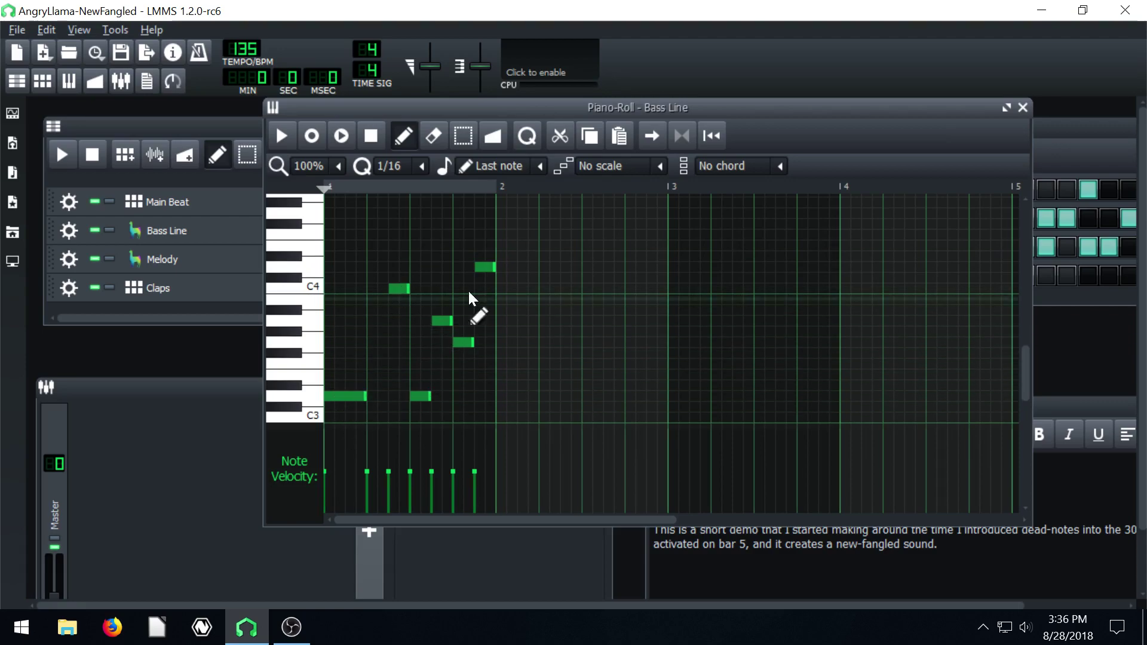
pyautogui.moveTo(763, 111); pyautogui.dragTo(700, 124)
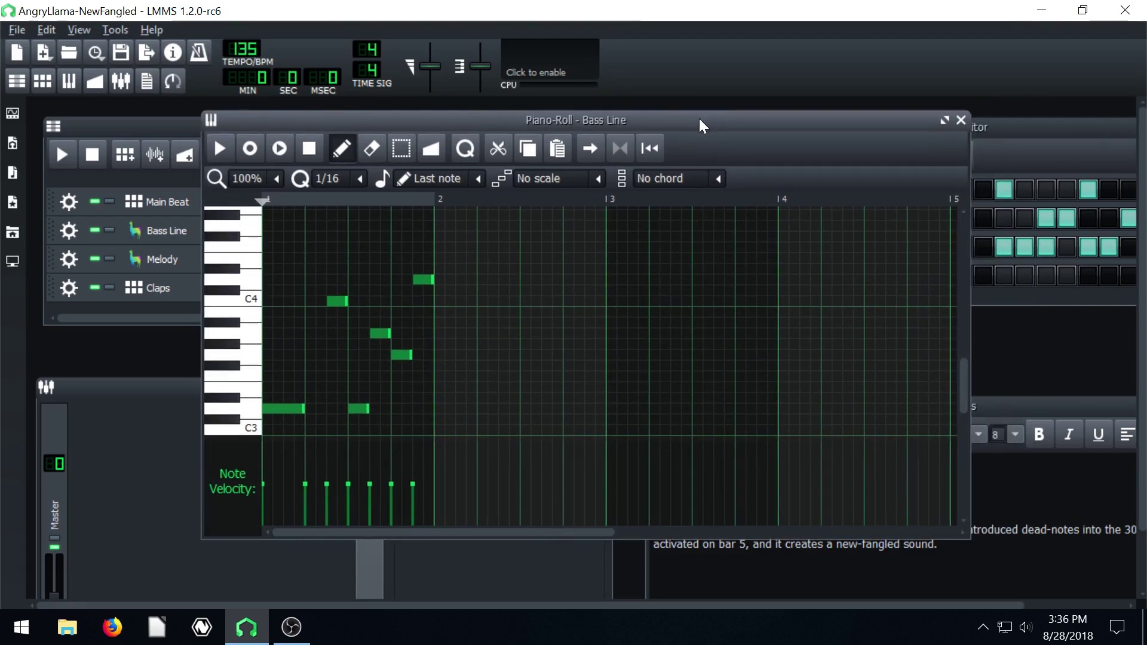
pyautogui.click(961, 121)
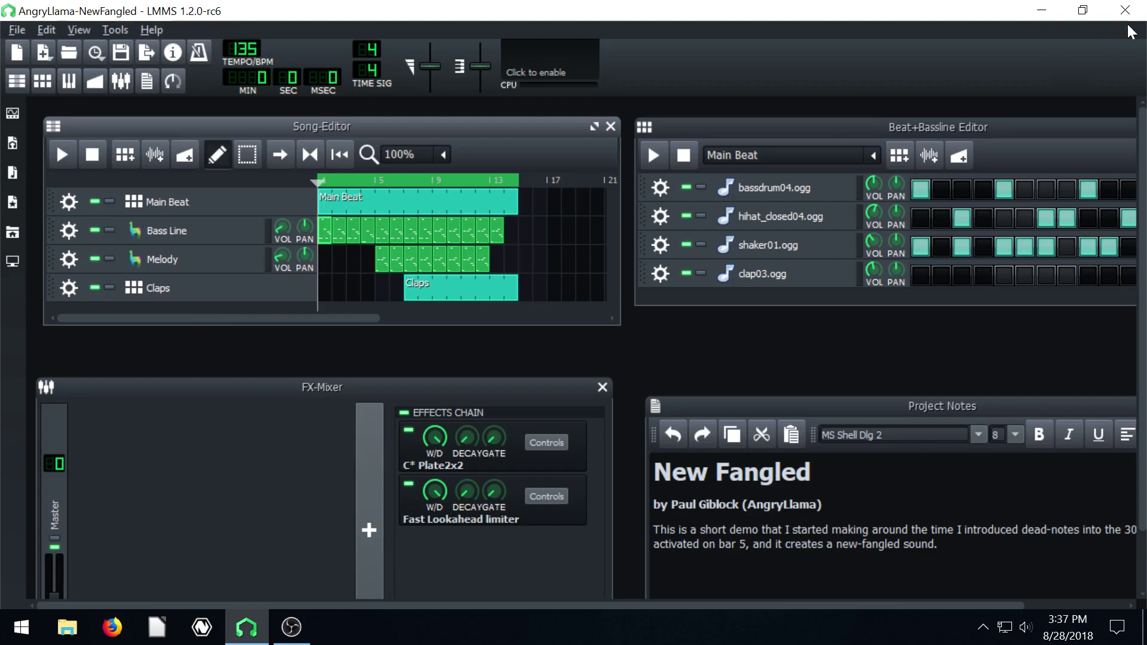
# Step: Move the AngryLlama-NewFangled.mid icon below Firefox and play it in Windows Media Player, then close it
pyautogui.click(1040, 17)
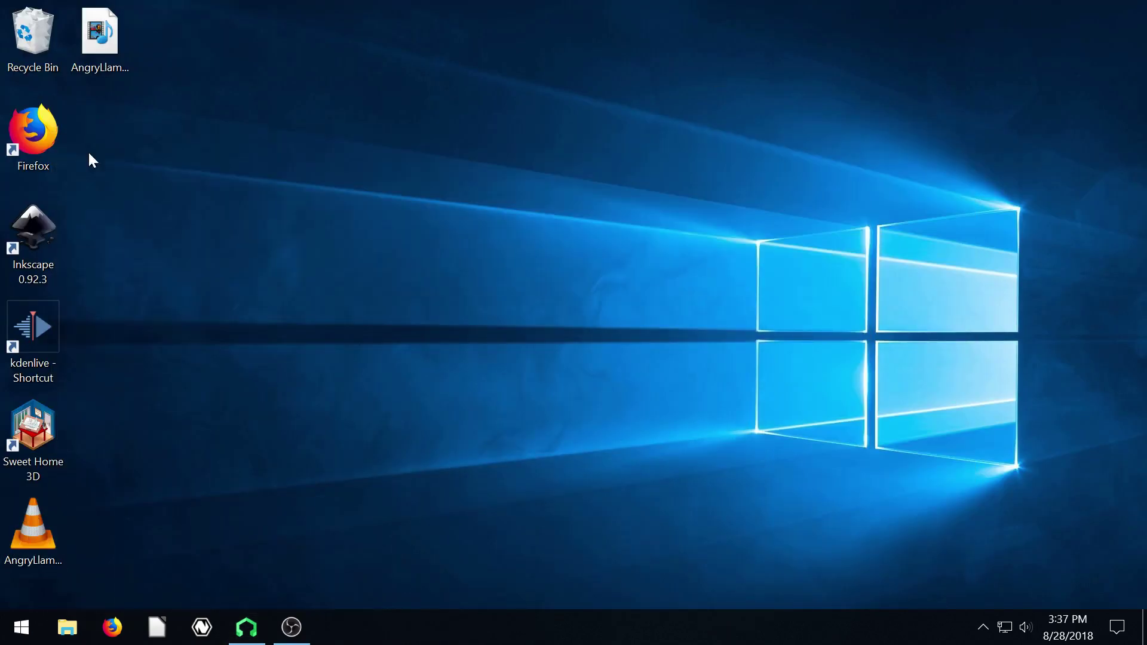
pyautogui.moveTo(99, 69); pyautogui.dragTo(99, 263)
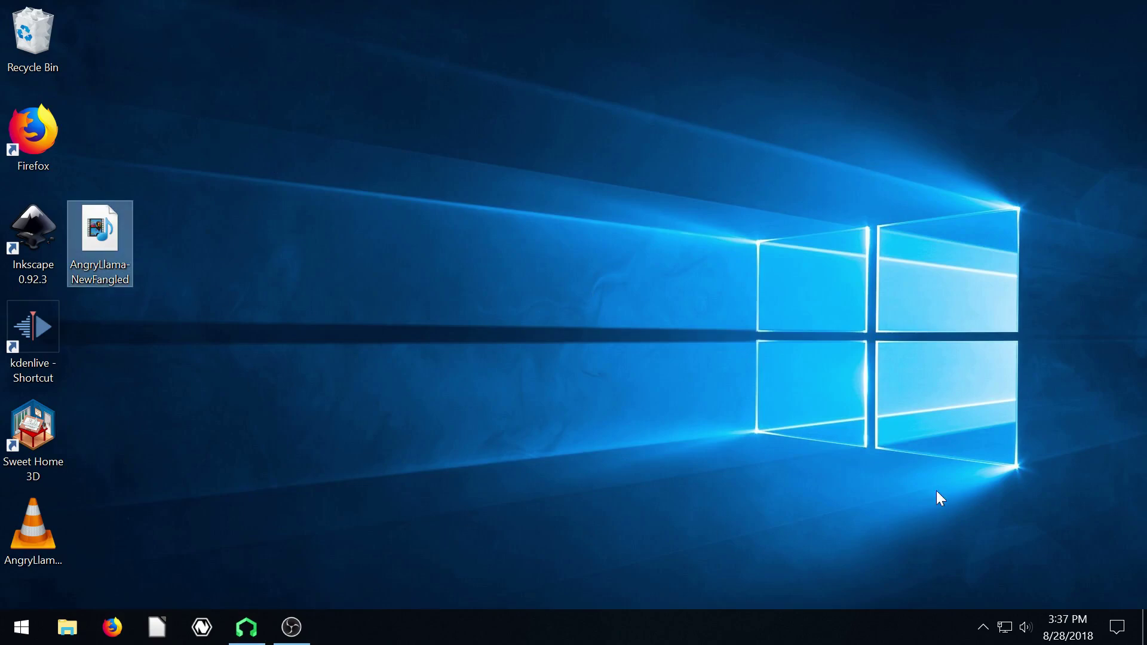
pyautogui.doubleClick(102, 281)
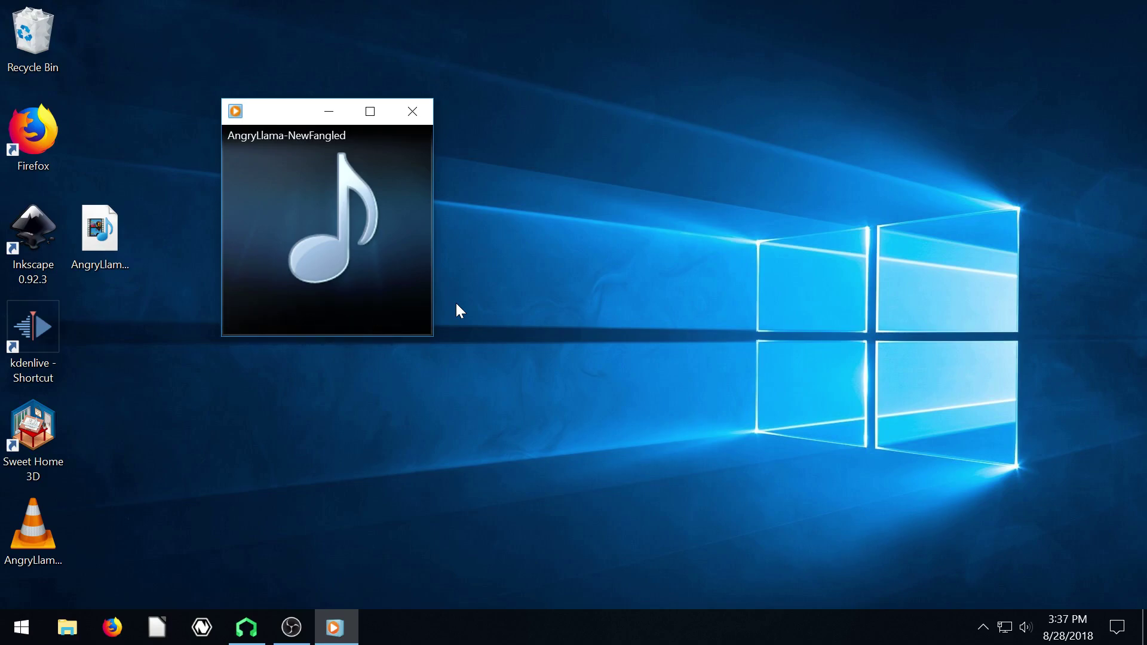
pyautogui.moveTo(337, 220)
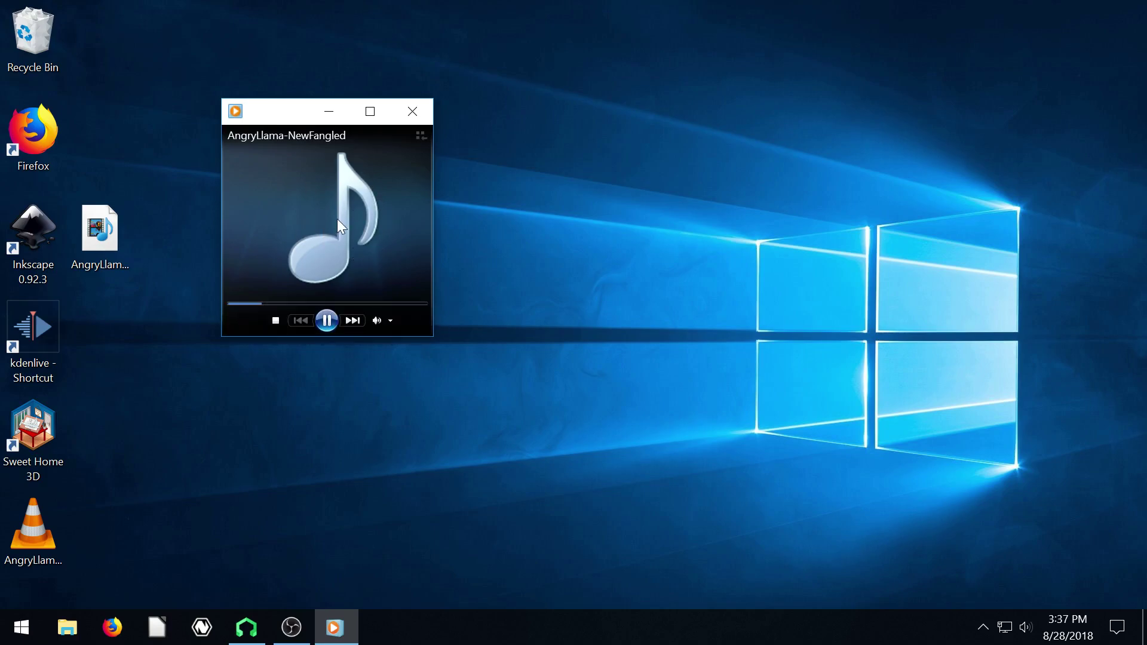
pyautogui.click(415, 108)
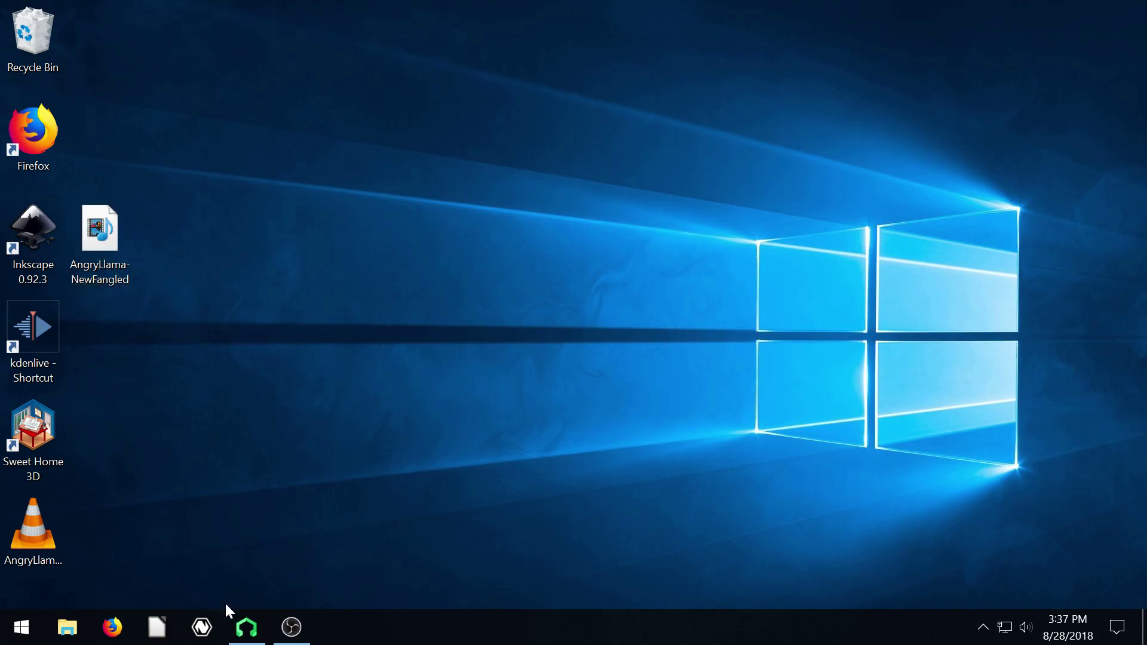
# Step: Restore LMMS and start exporting each track as a separate file
pyautogui.click(292, 626)
pyautogui.click(292, 626)
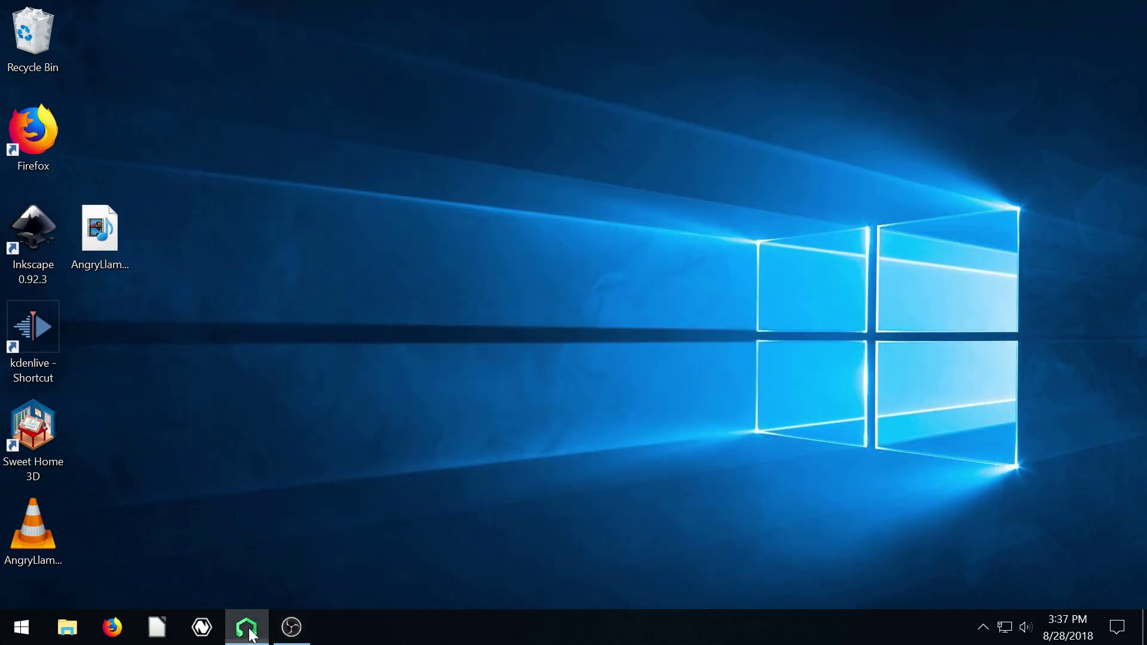
pyautogui.click(250, 633)
pyautogui.click(16, 30)
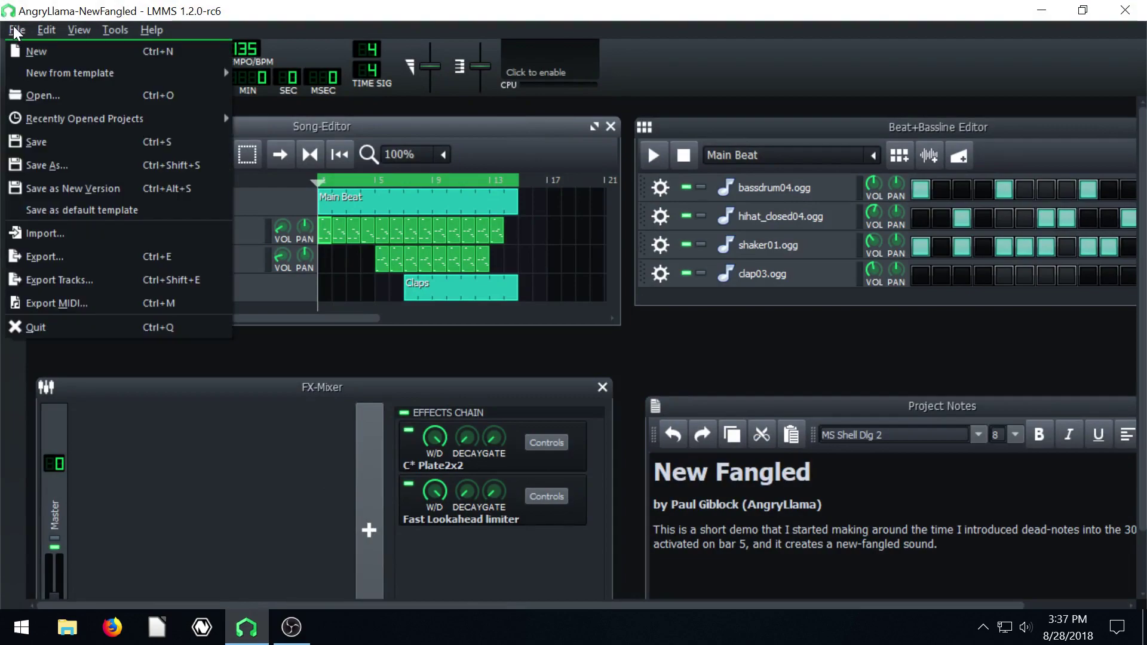
pyautogui.click(59, 281)
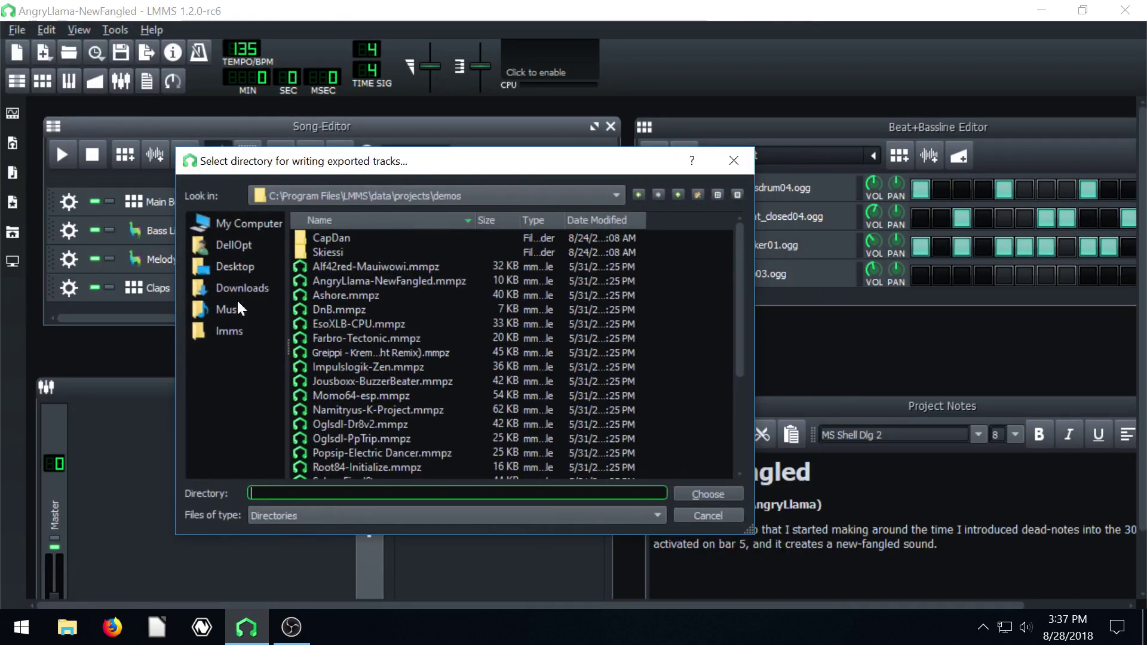
# Step: Accept the Desktop as track-export destination, cancel the export settings, and return to the File menu
pyautogui.click(239, 269)
pyautogui.rightClick(362, 407)
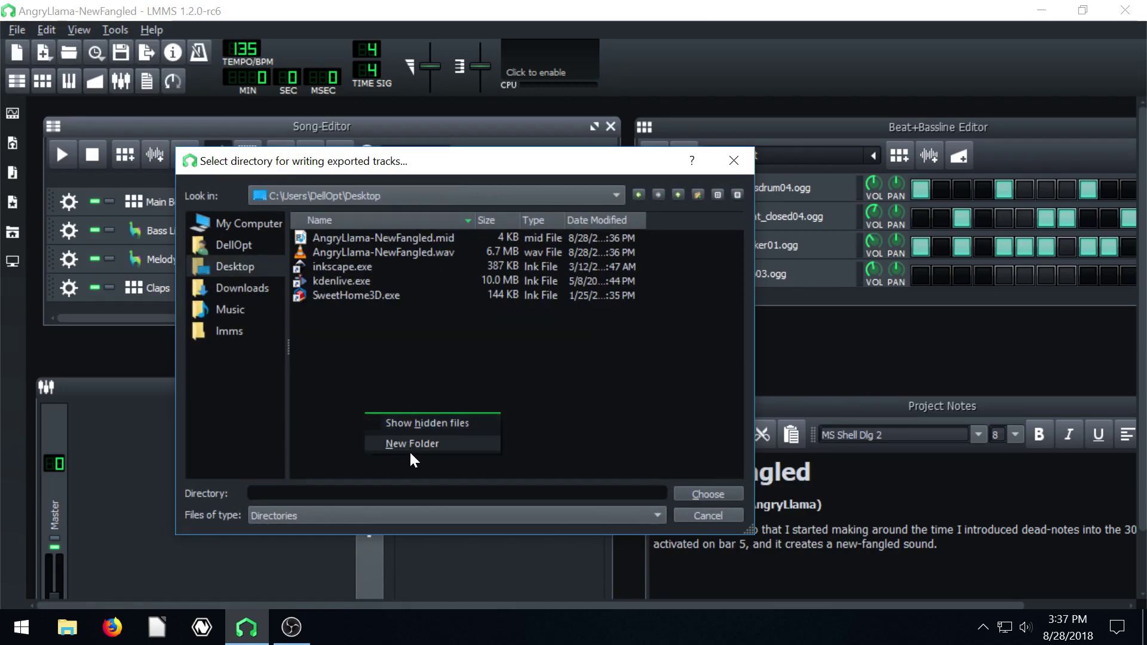
pyautogui.click(339, 388)
pyautogui.click(454, 493)
pyautogui.click(696, 494)
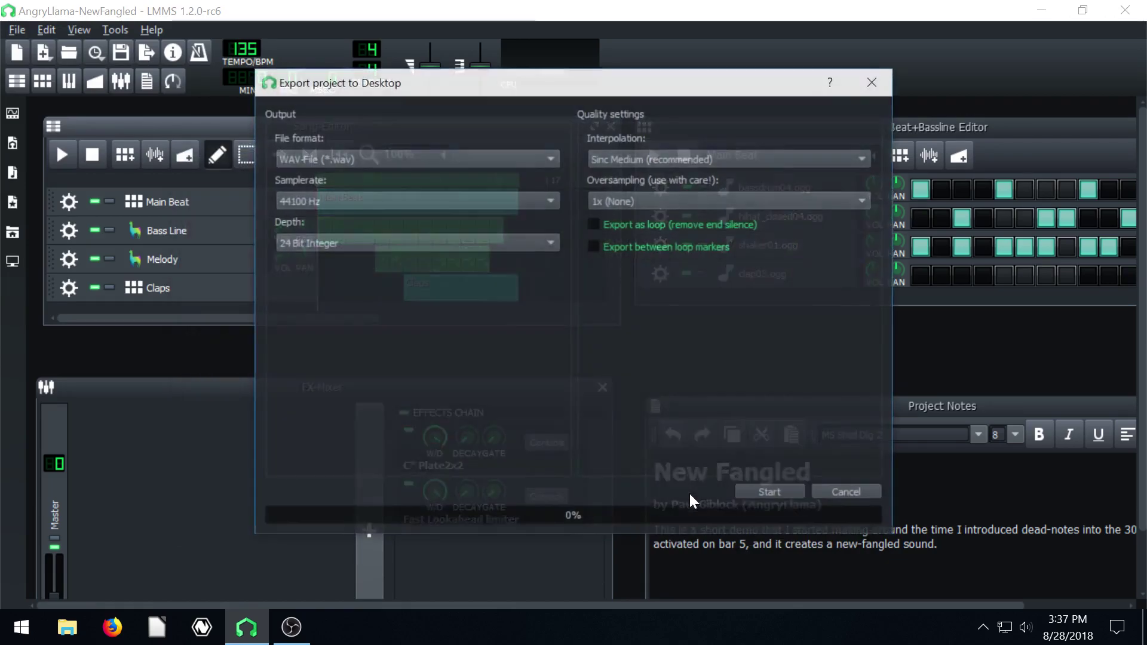
pyautogui.click(848, 493)
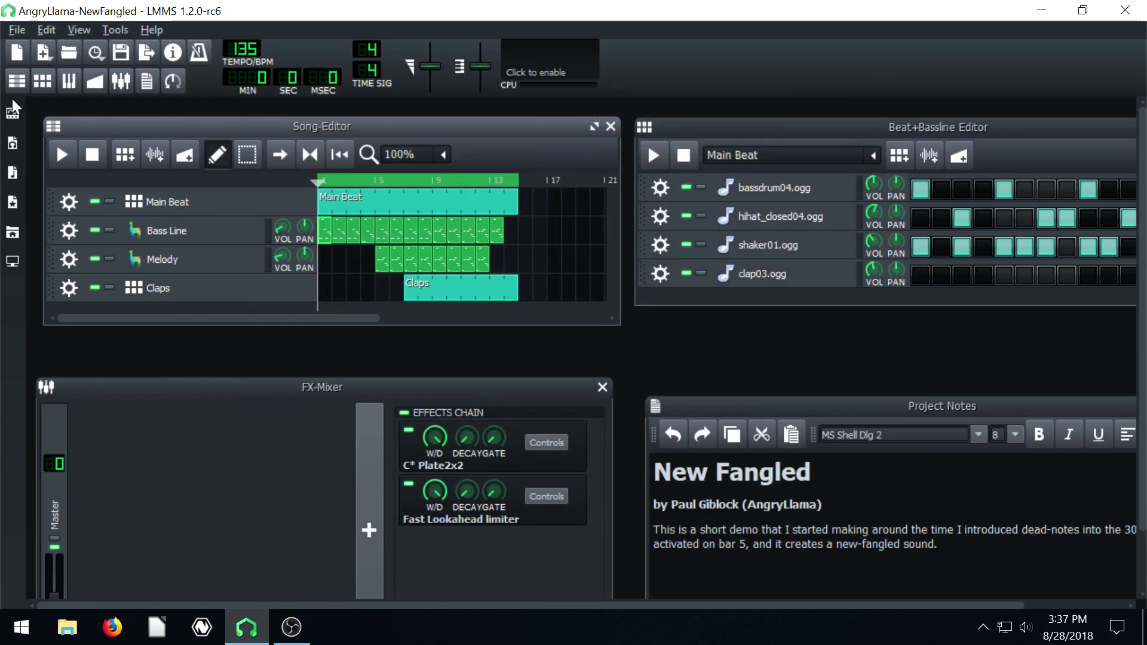
pyautogui.click(15, 30)
# Step: Abandon the whole-project export and switch to exporting each track separately
pyautogui.click(35, 256)
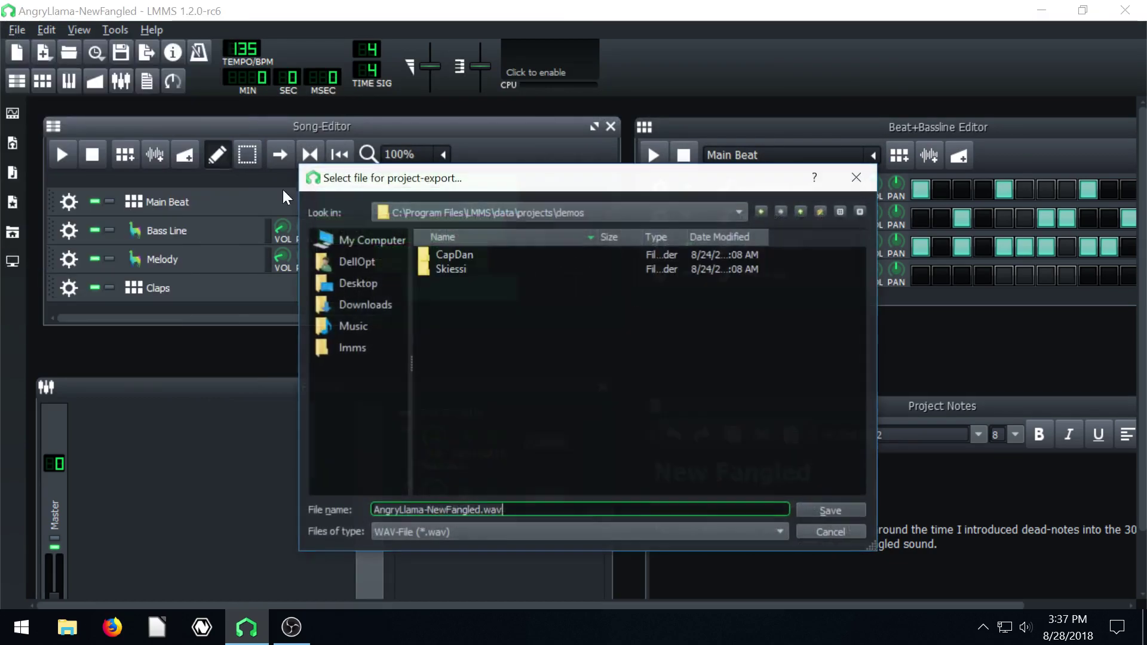
pyautogui.click(840, 534)
pyautogui.click(15, 31)
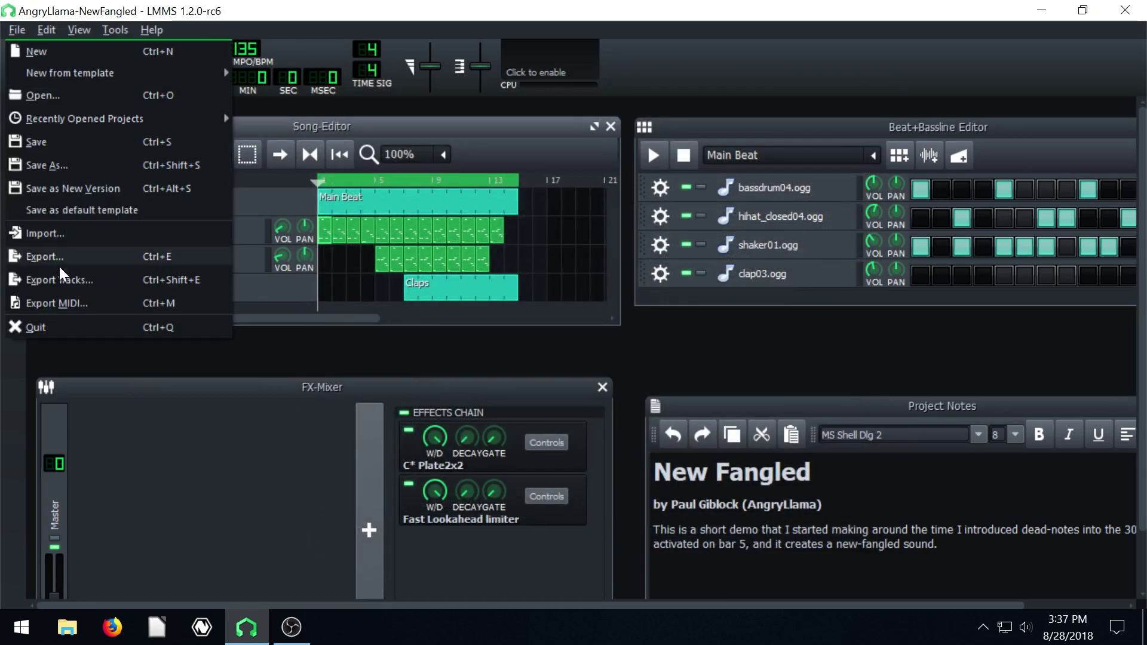
pyautogui.click(67, 284)
# Step: Create New Folder on the Desktop and render the track stems into it as 44100 Hz, 24-bit WAV
pyautogui.click(353, 288)
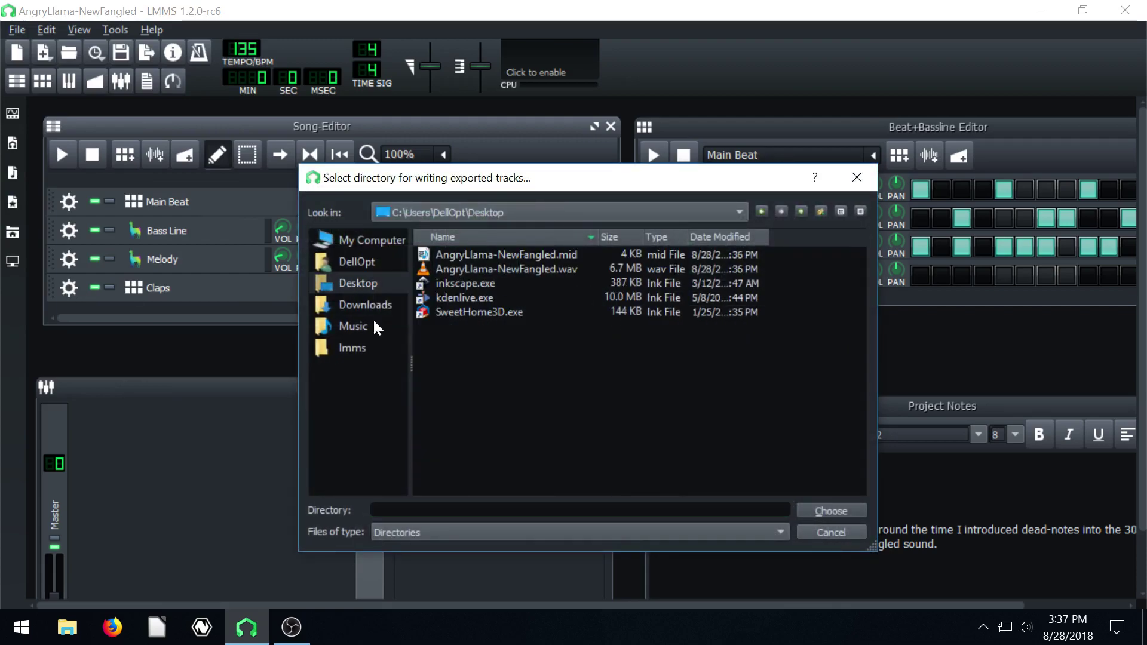
pyautogui.rightClick(529, 432)
pyautogui.click(575, 466)
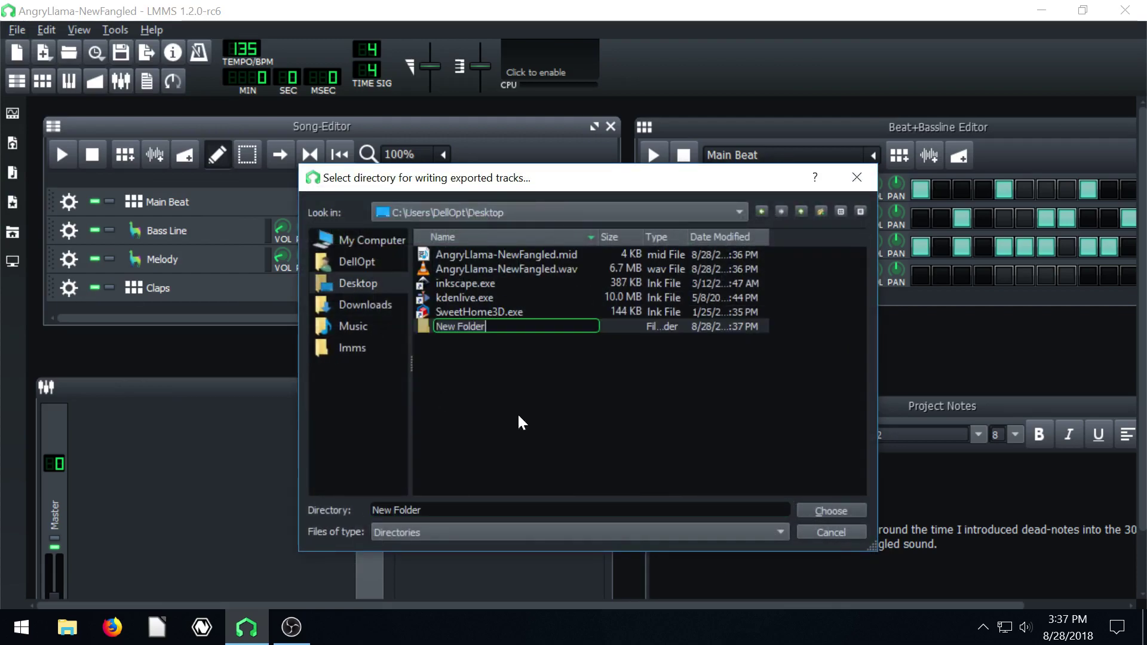
pyautogui.click(487, 361)
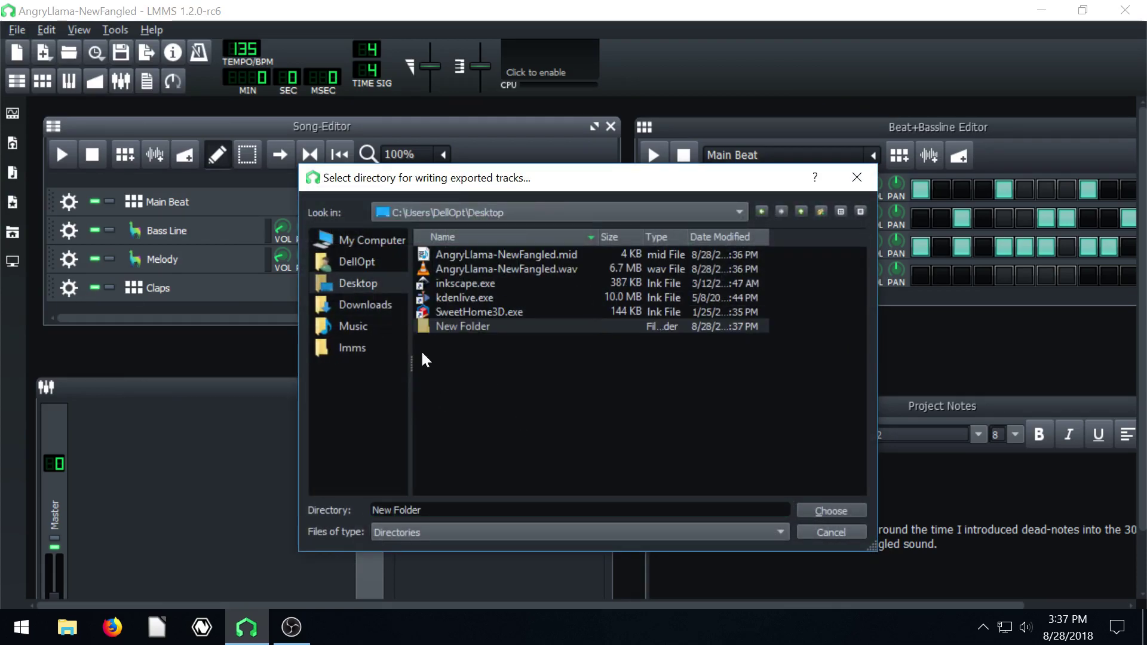
pyautogui.doubleClick(465, 326)
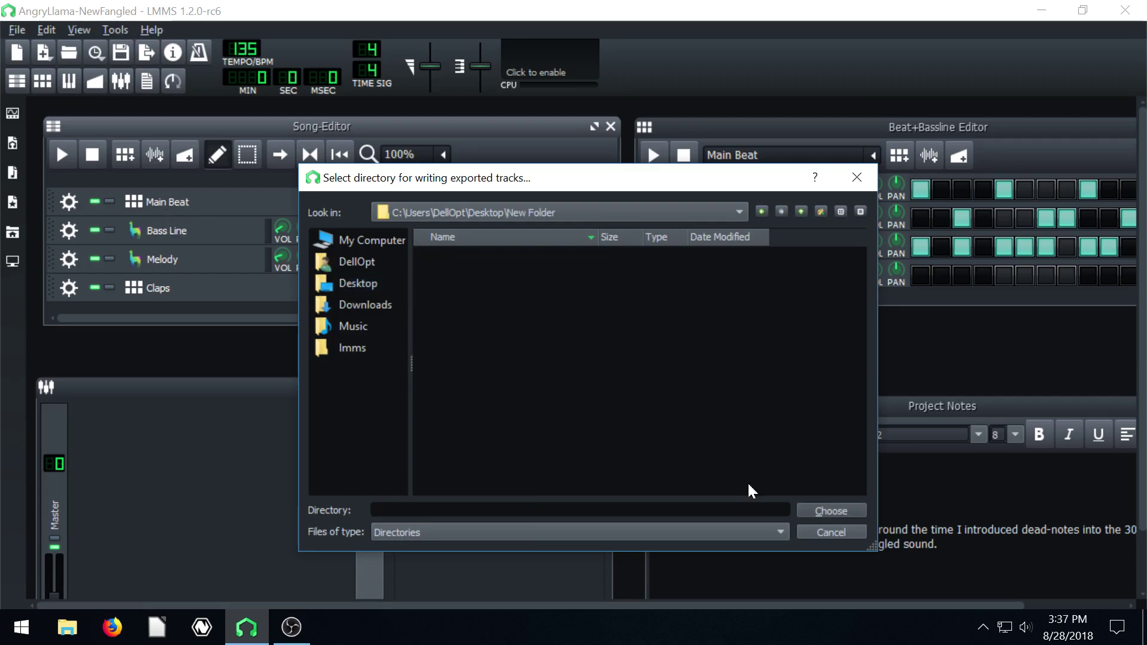
pyautogui.click(830, 511)
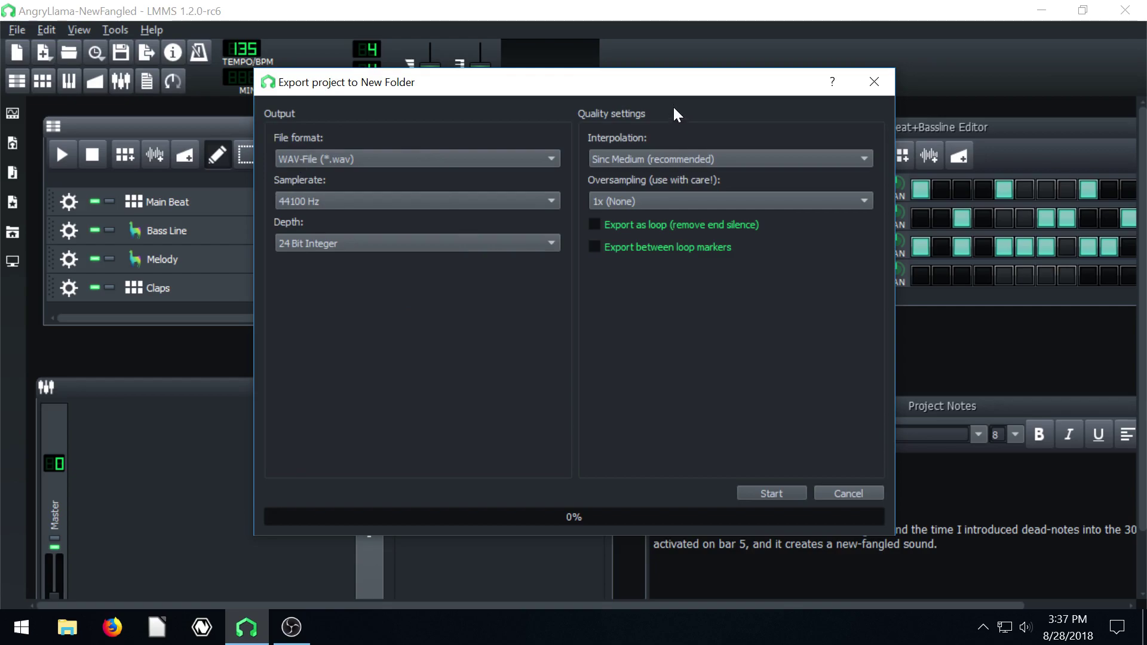
pyautogui.click(769, 495)
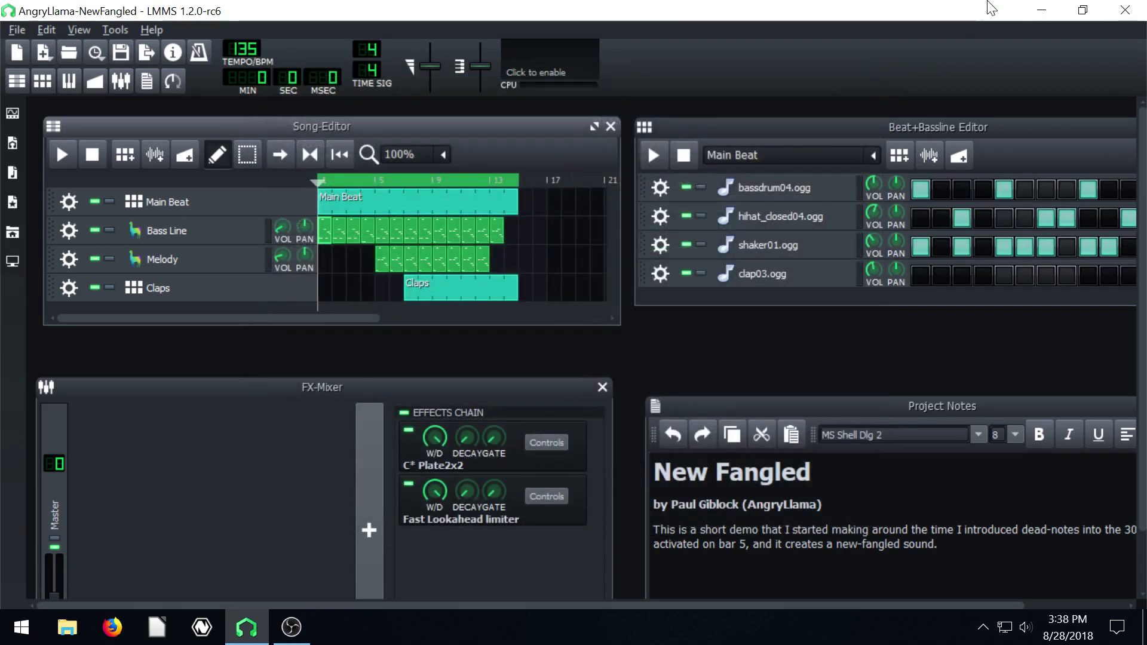
# Step: Open the Desktop's New Folder of stems and listen to 1_BassLine.wav in VLC
pyautogui.click(1042, 10)
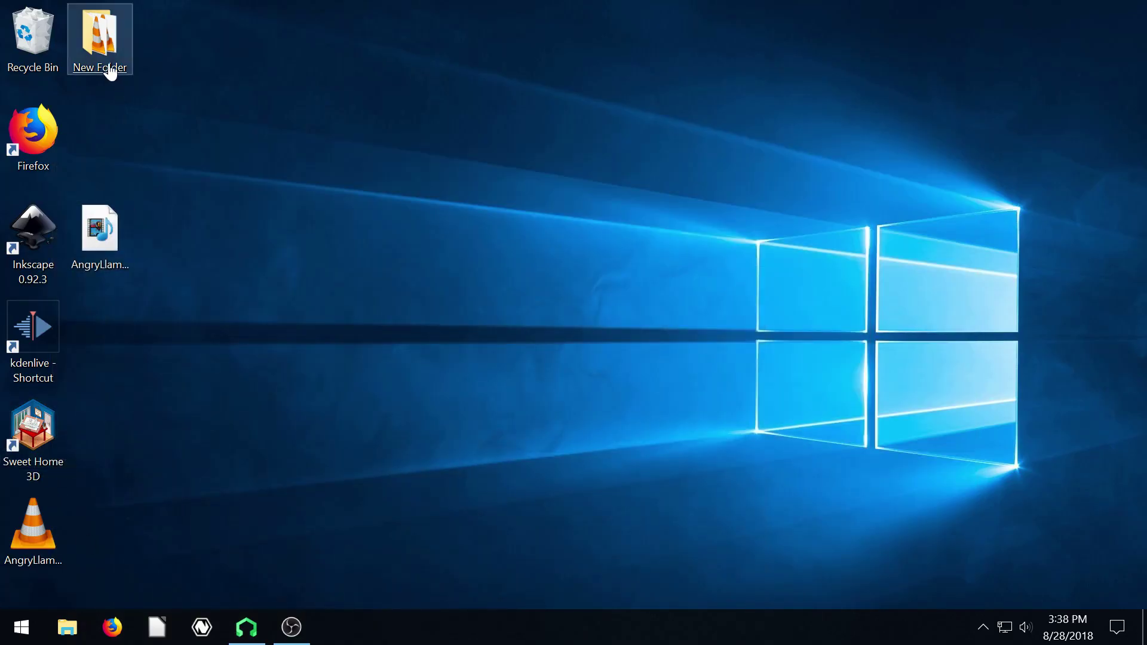
pyautogui.moveTo(108, 70); pyautogui.dragTo(179, 268)
pyautogui.click(177, 263)
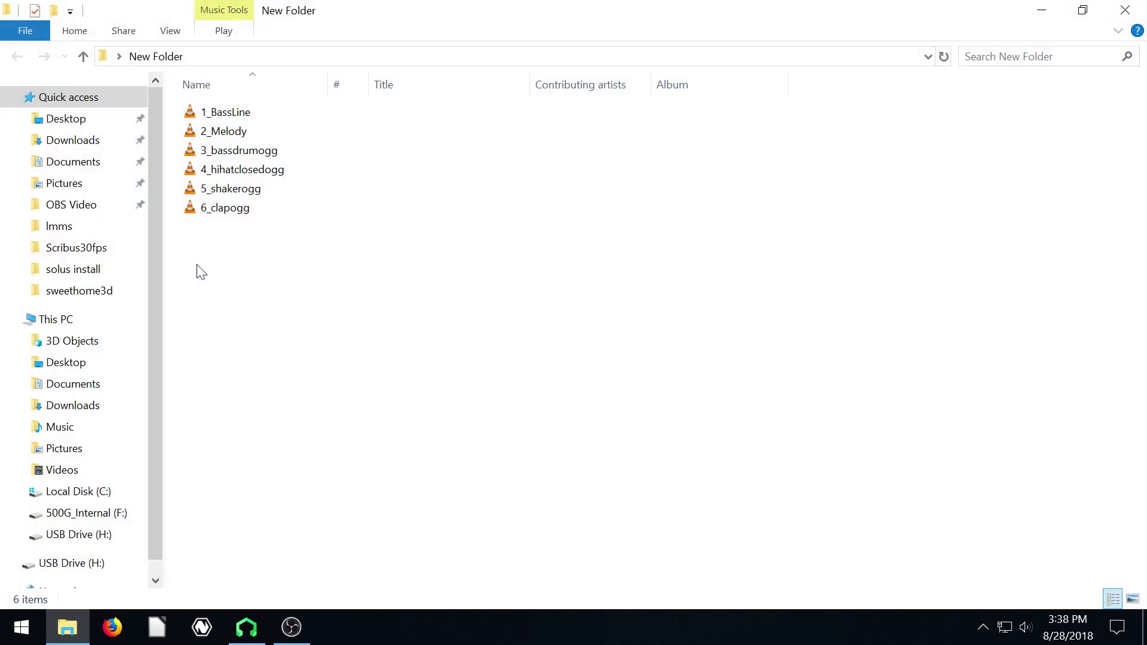
pyautogui.doubleClick(227, 112)
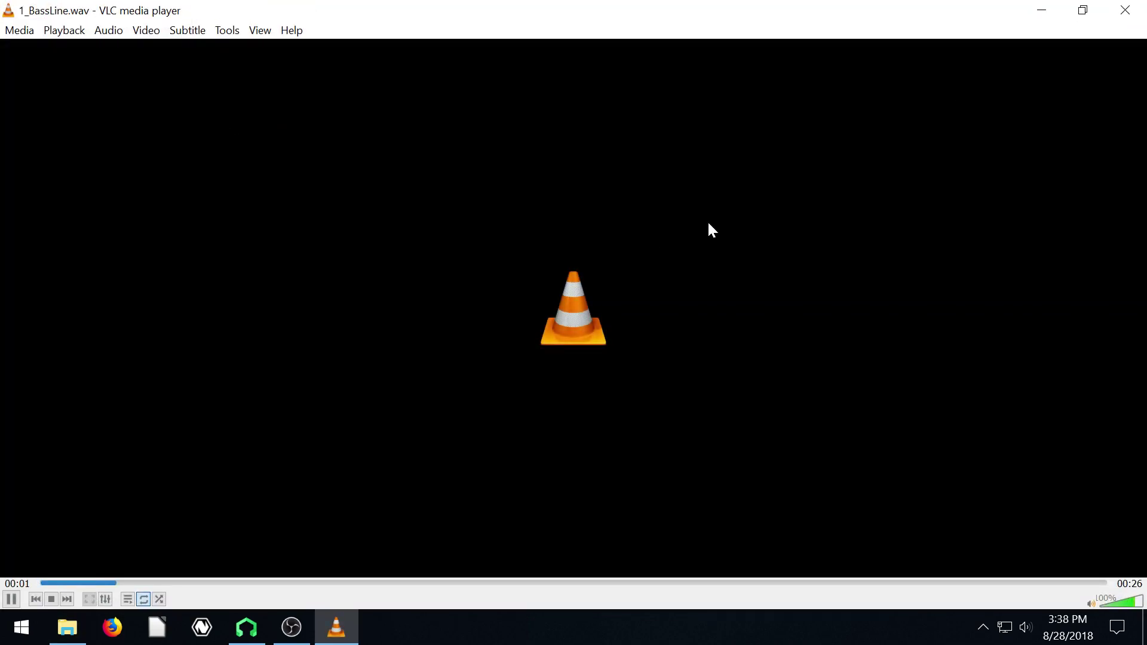
pyautogui.click(1126, 11)
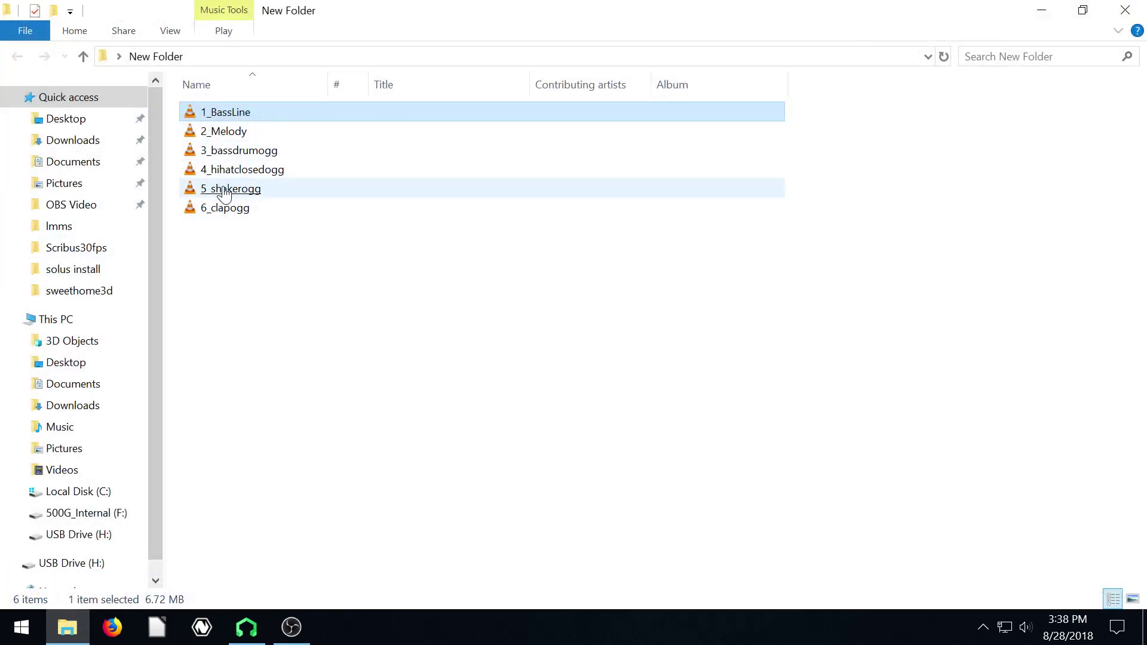
# Step: Listen to the 5_shakerogg, 6_clapogg and 2_Melody stems in VLC
pyautogui.doubleClick(236, 190)
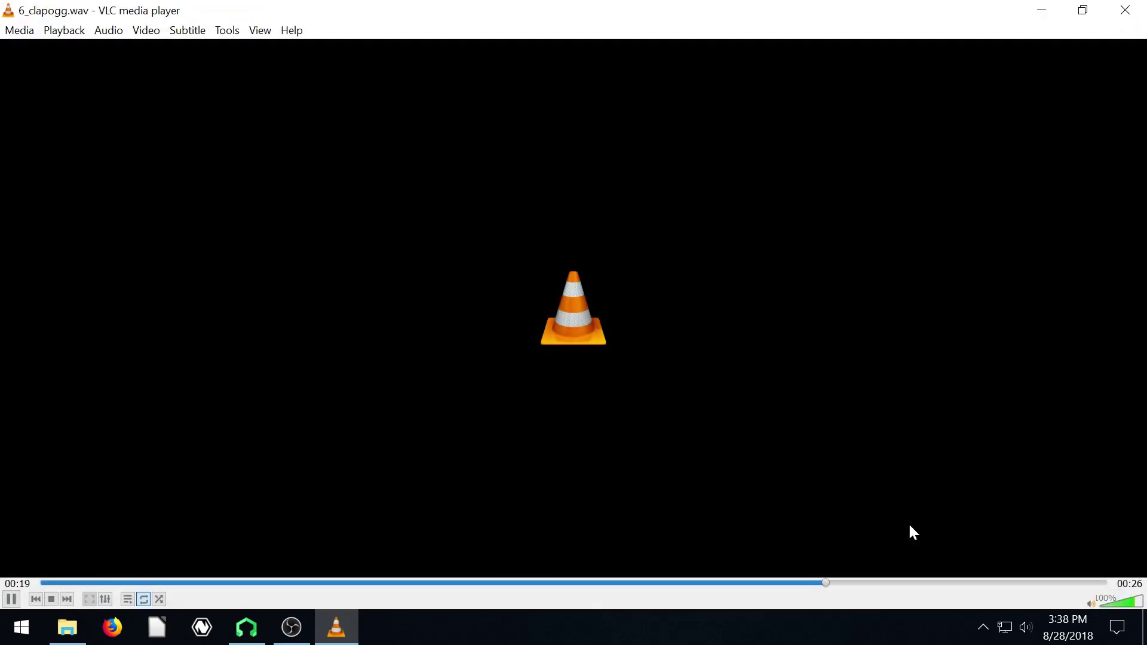
pyautogui.click(1125, 10)
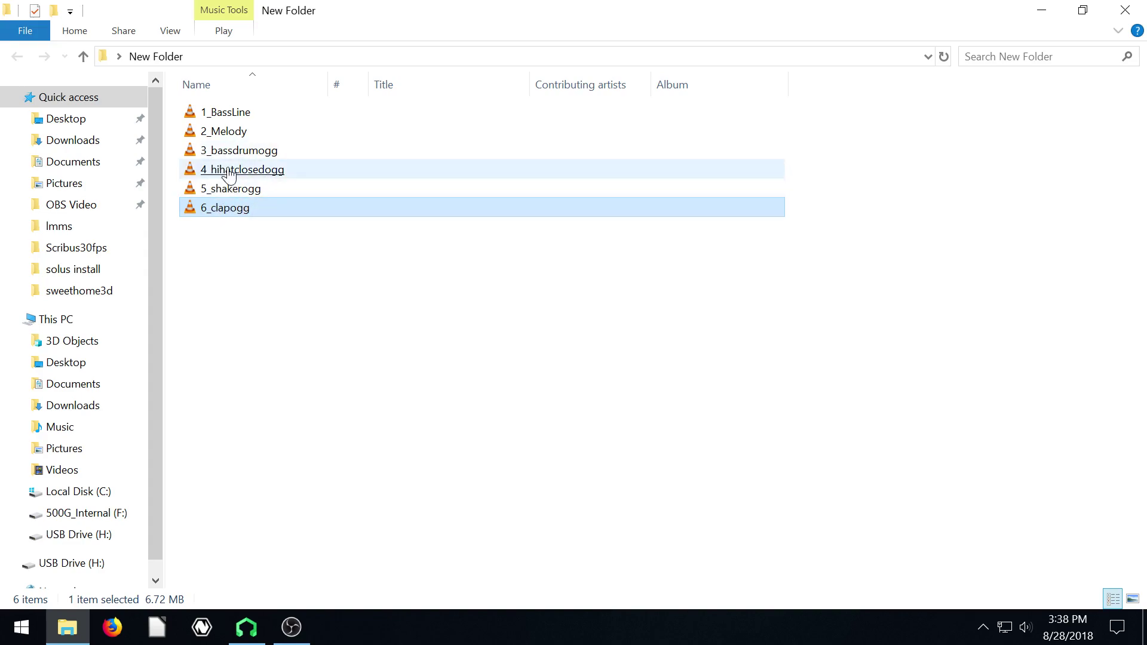
pyautogui.click(228, 232)
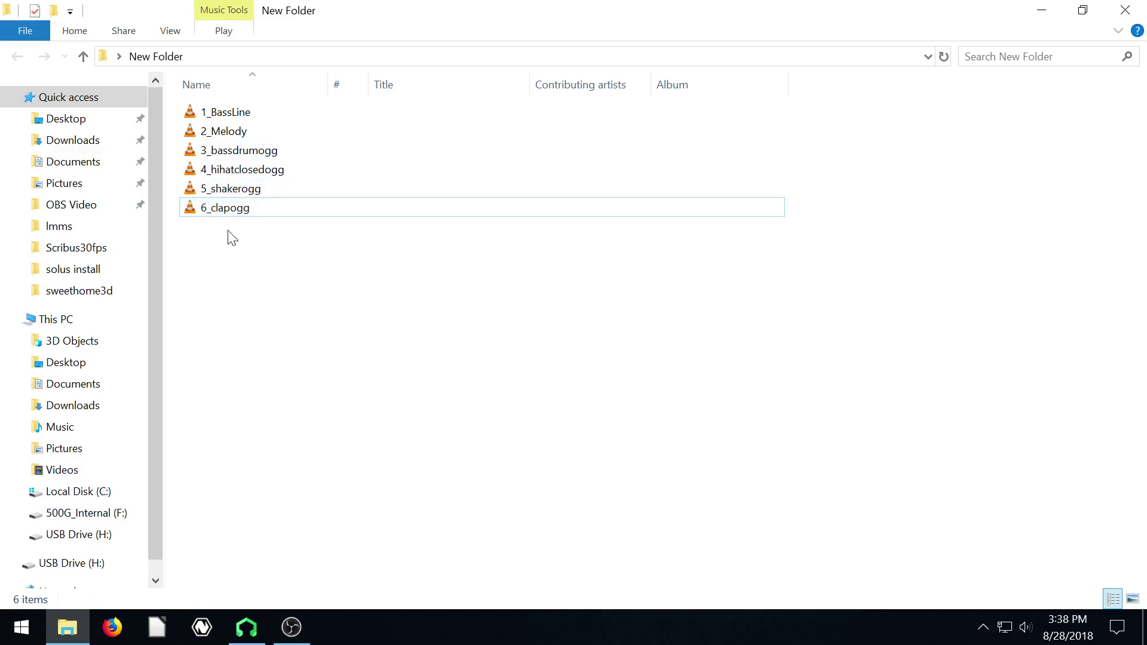
pyautogui.click(186, 115)
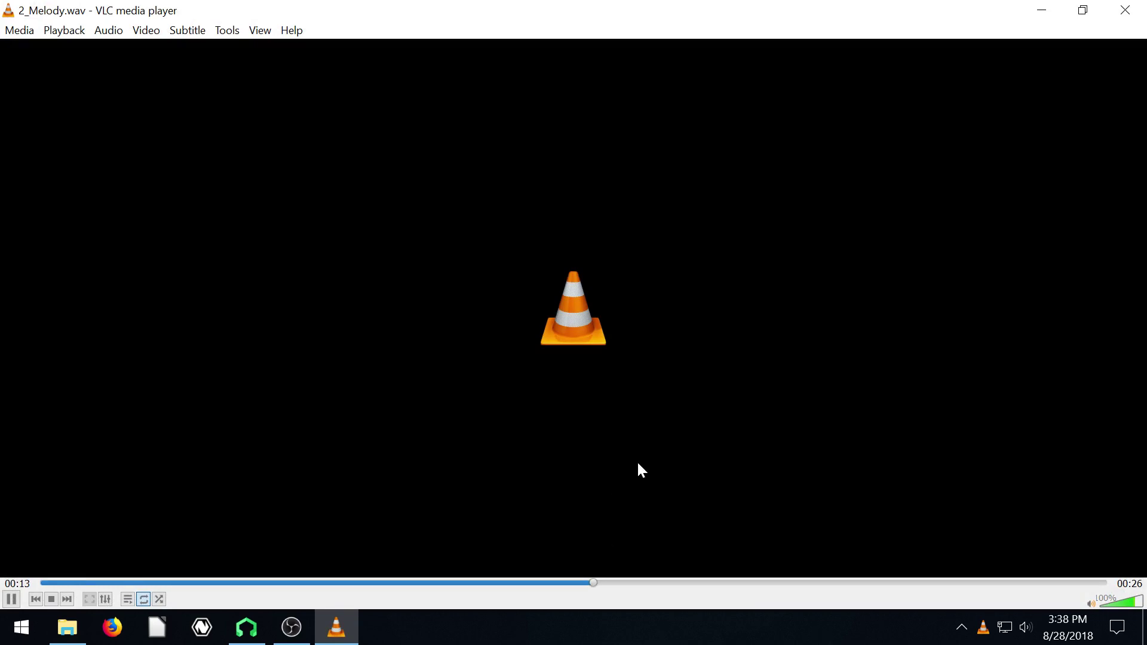
pyautogui.click(1125, 10)
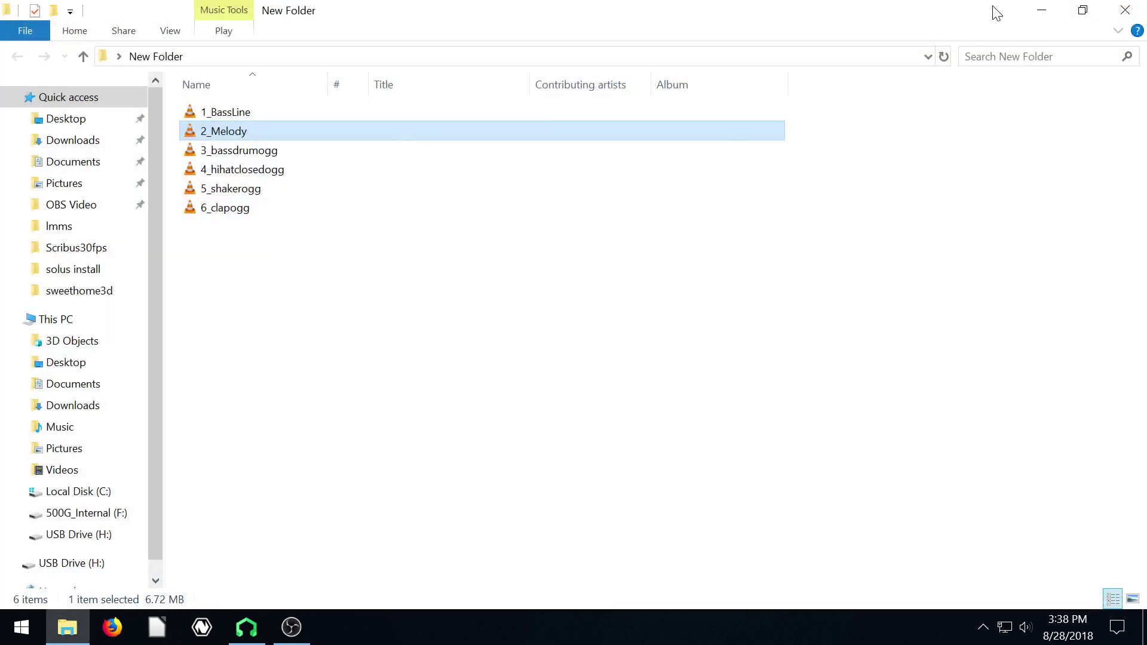
# Step: Play the full AngryLlama-NewFangled.wav mix from the desktop, then close VLC
pyautogui.click(1042, 11)
pyautogui.doubleClick(36, 534)
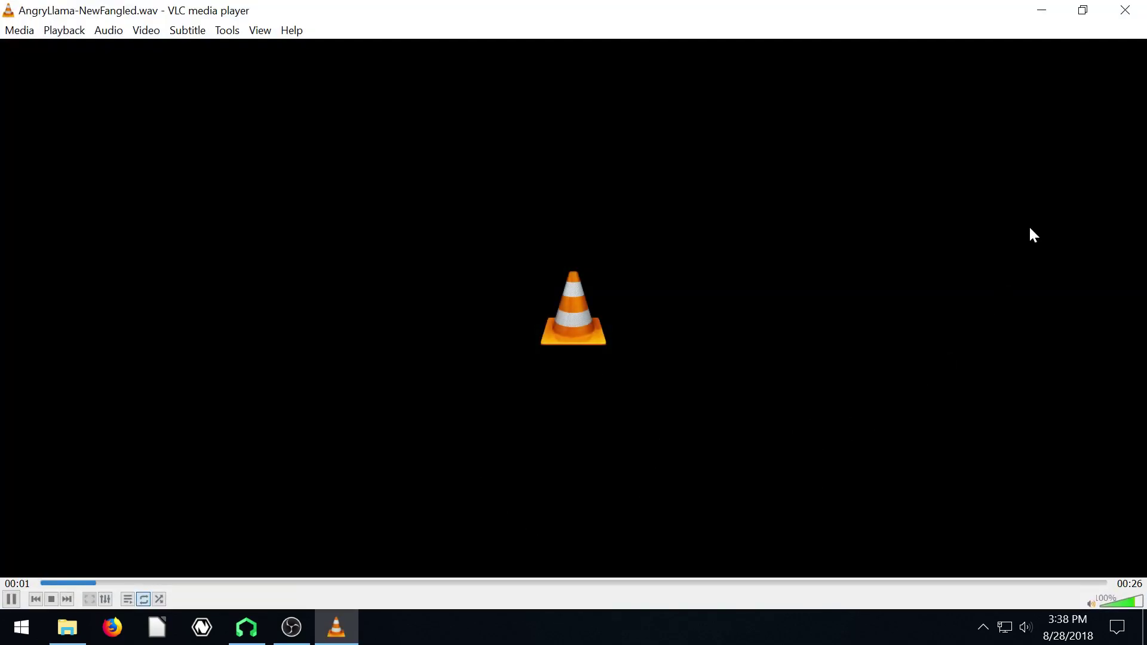
pyautogui.click(1126, 10)
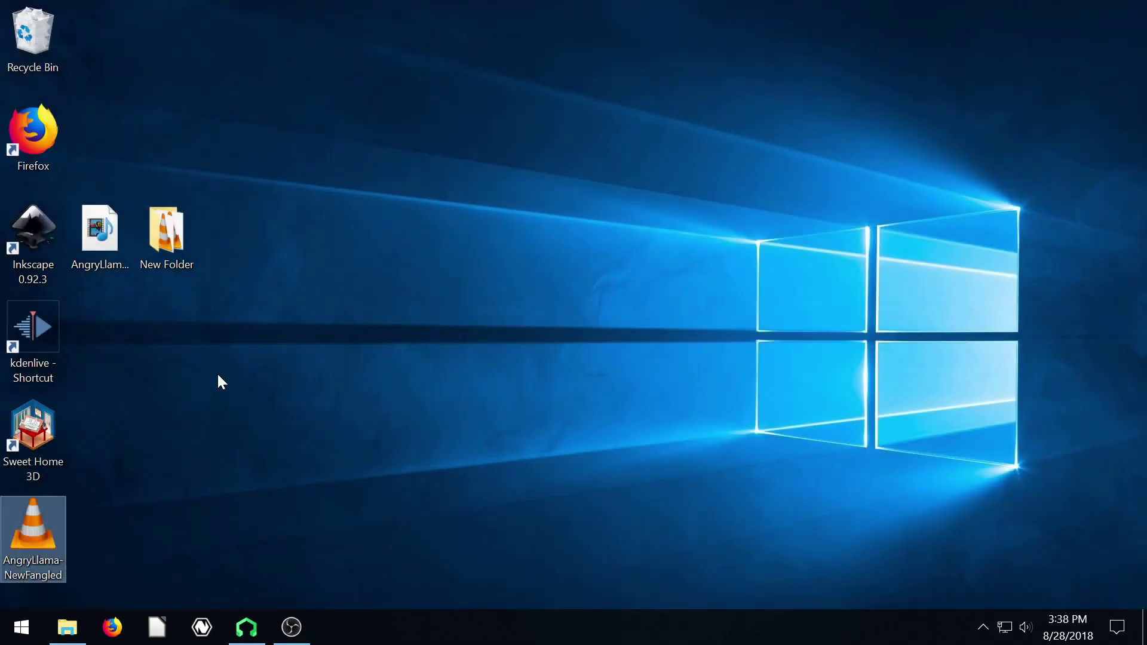